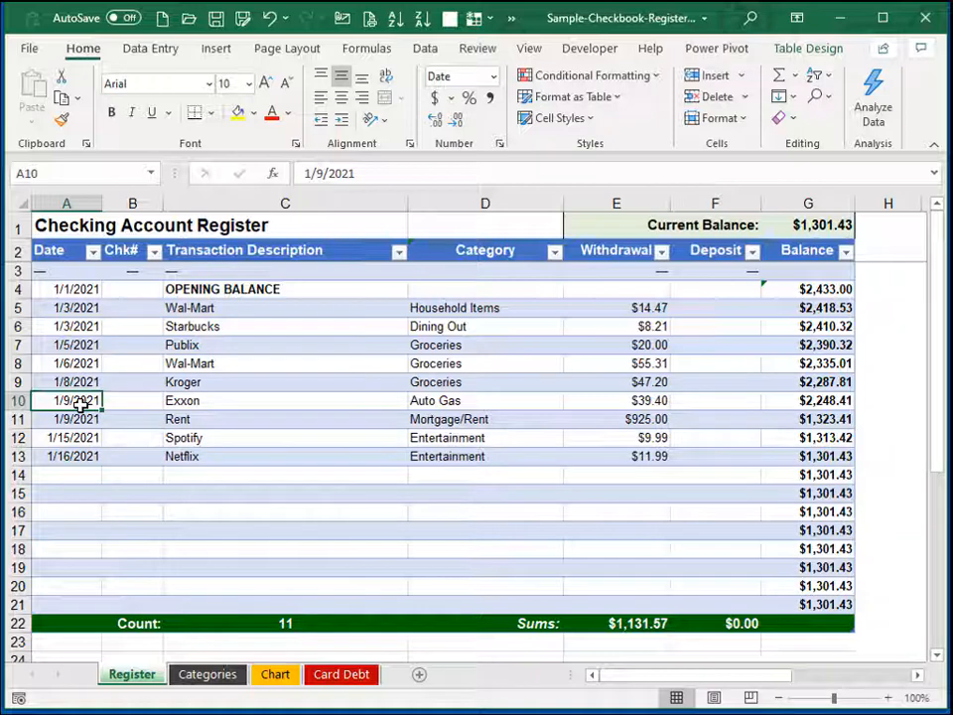
Insert a sheet row above the 1/9/2021 Exxon transaction and check the Balance formula in the Exxon row
{"action": "left_click", "coordinate": [742, 76]}
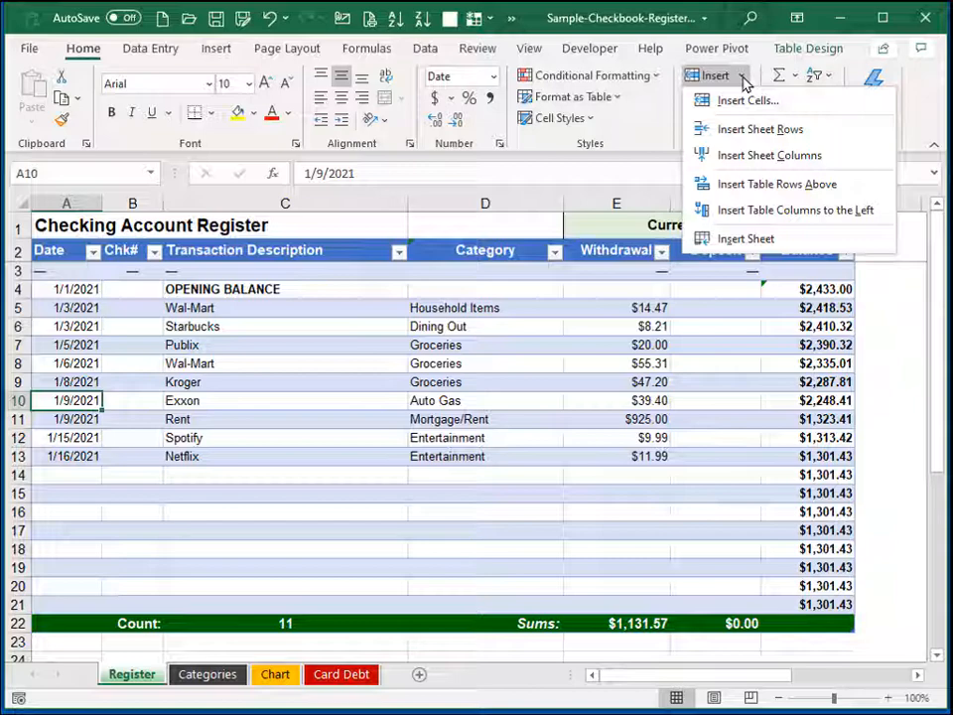
{"action": "left_click", "coordinate": [761, 130]}
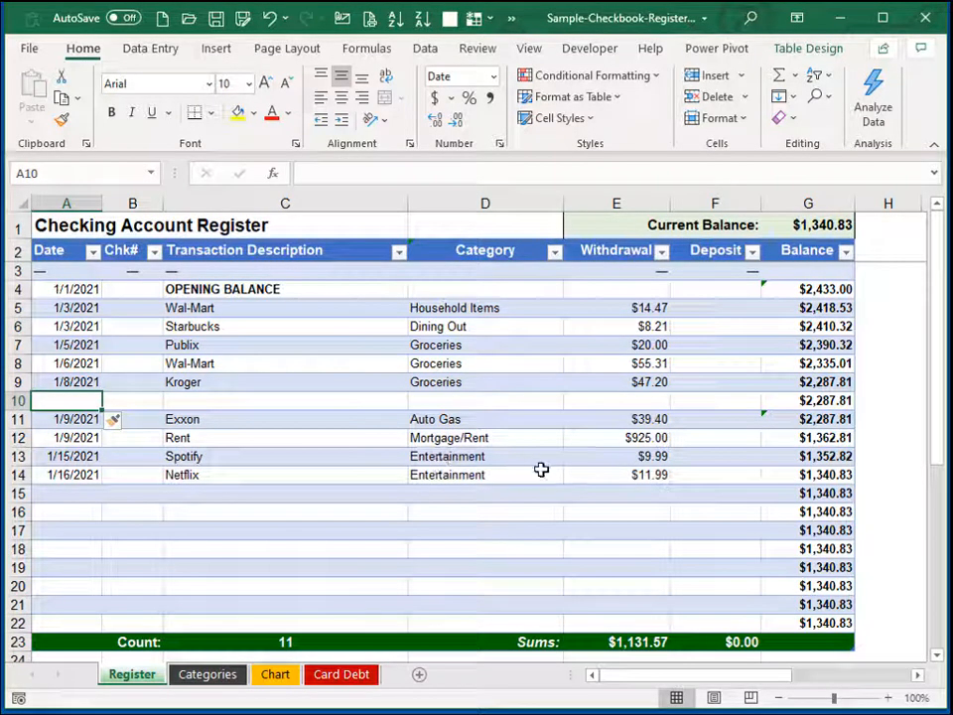
{"action": "left_click", "coordinate": [785, 416]}
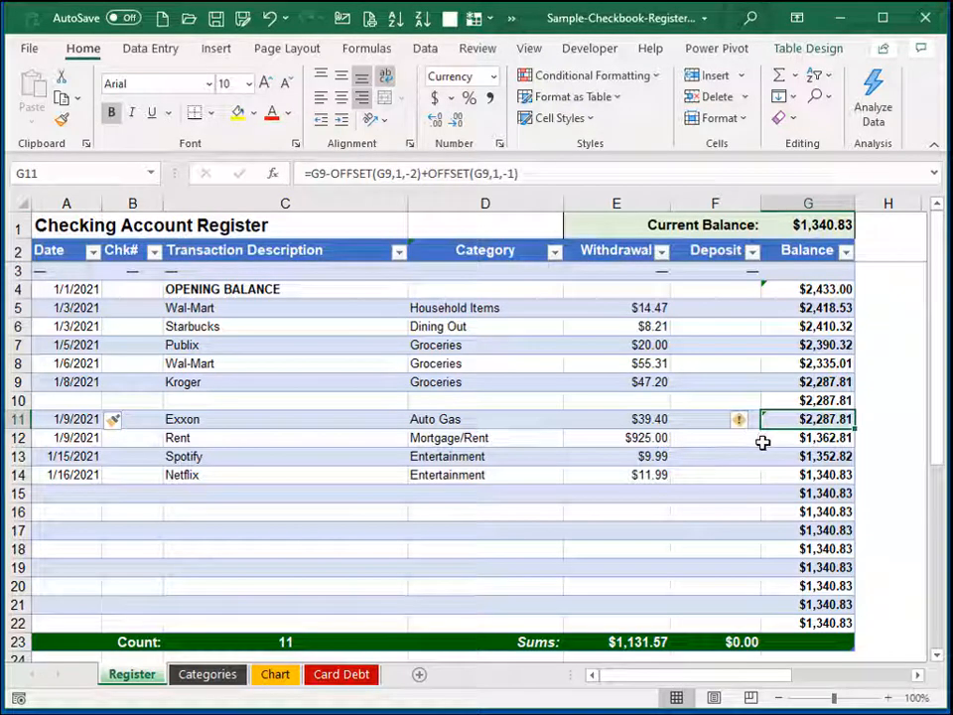
{"action": "mouse_move", "coordinate": [746, 425]}
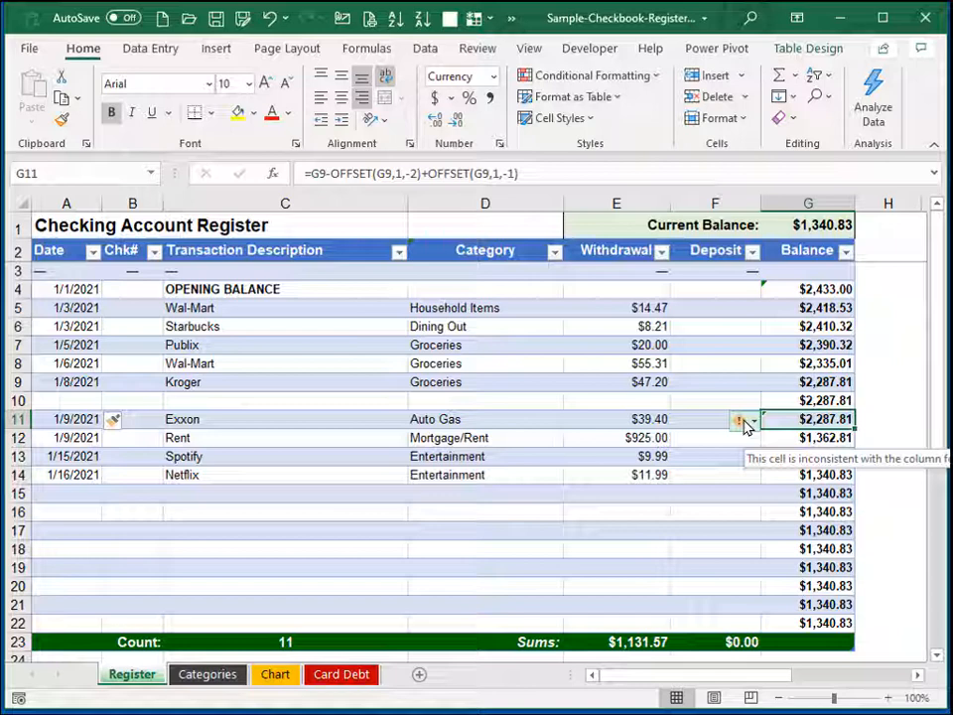
{"action": "left_click", "coordinate": [232, 497]}
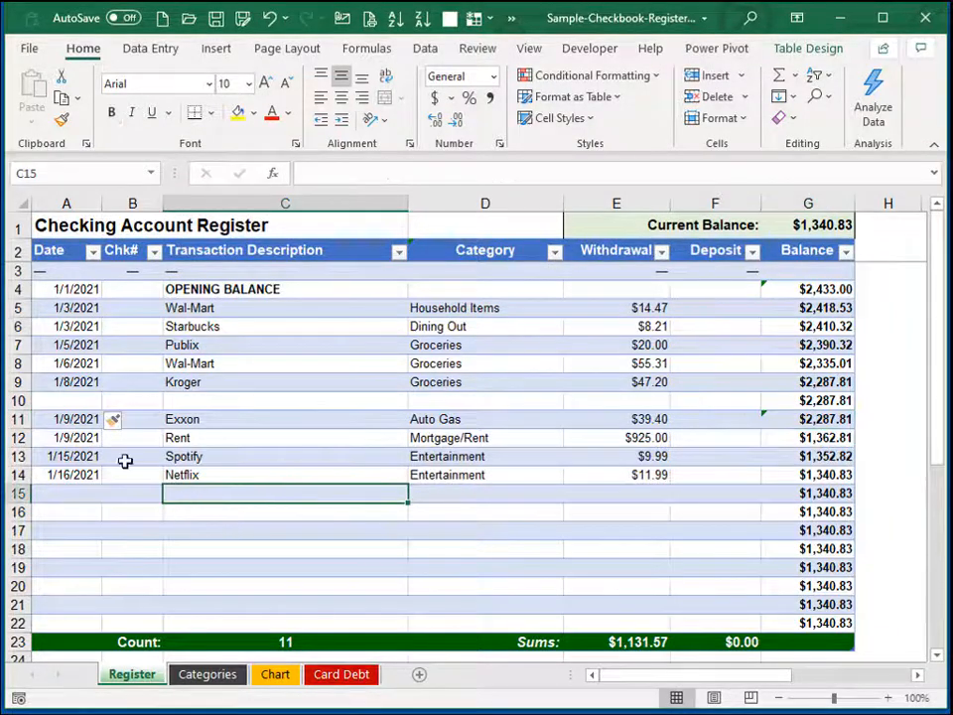
Enter a Water bill transaction in the blank row 10, dated 1/8 with a withdrawal of 55
{"action": "left_click", "coordinate": [80, 405]}
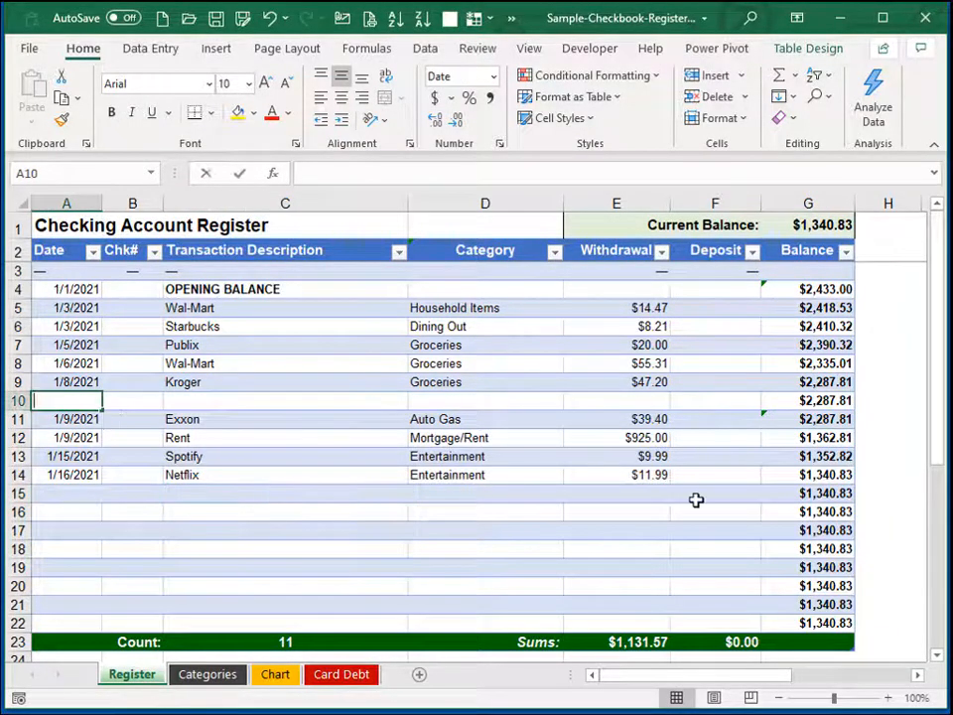
{"action": "type", "text": "1/8"}
{"action": "key", "text": "Tab"}
{"action": "key", "text": "Tab"}
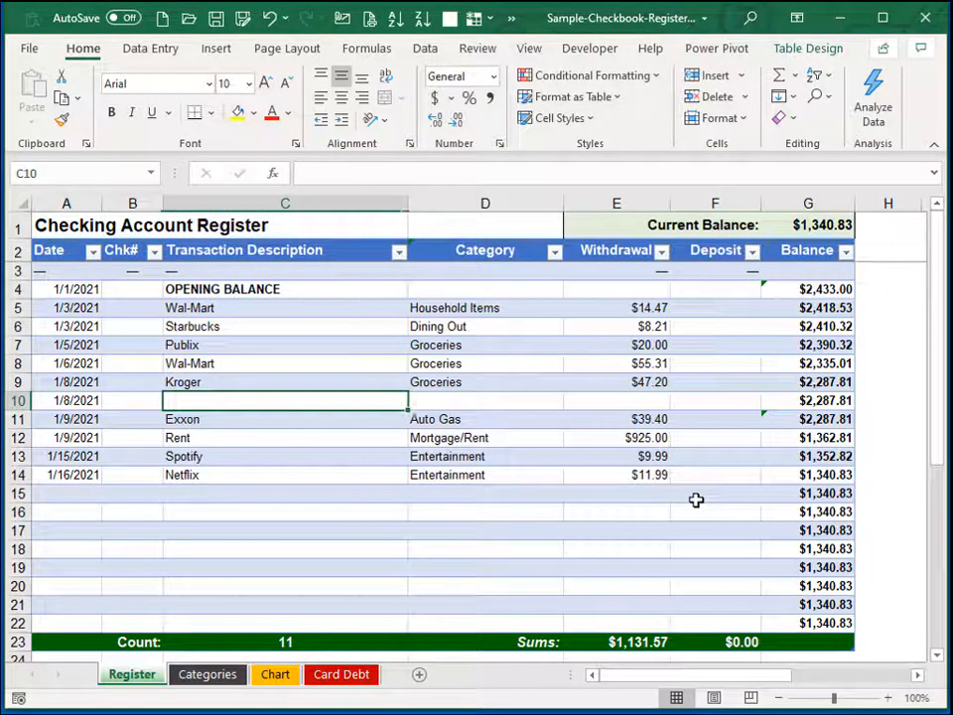
{"action": "type", "text": "Water bill"}
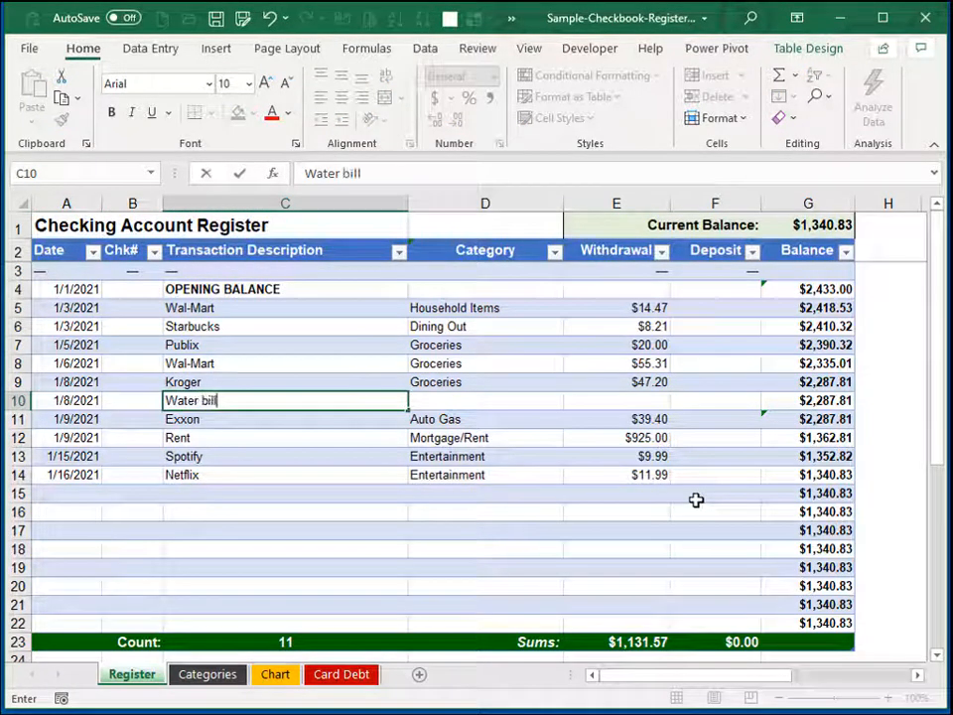
{"action": "key", "text": "Tab"}
{"action": "key", "text": "Tab"}
{"action": "type", "text": "55"}
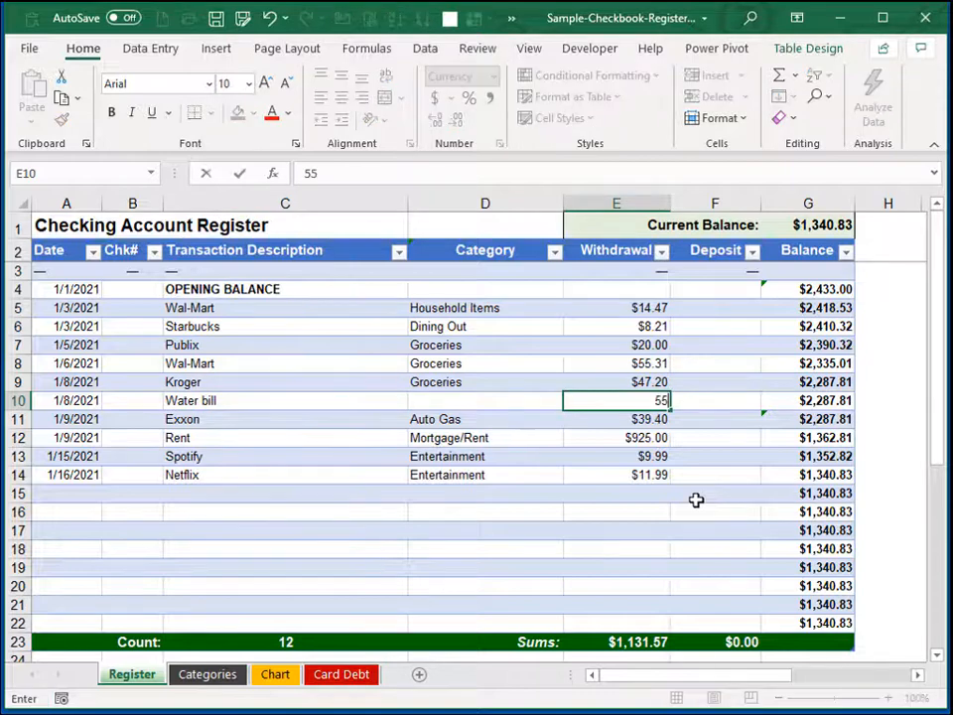
{"action": "key", "text": "Return"}
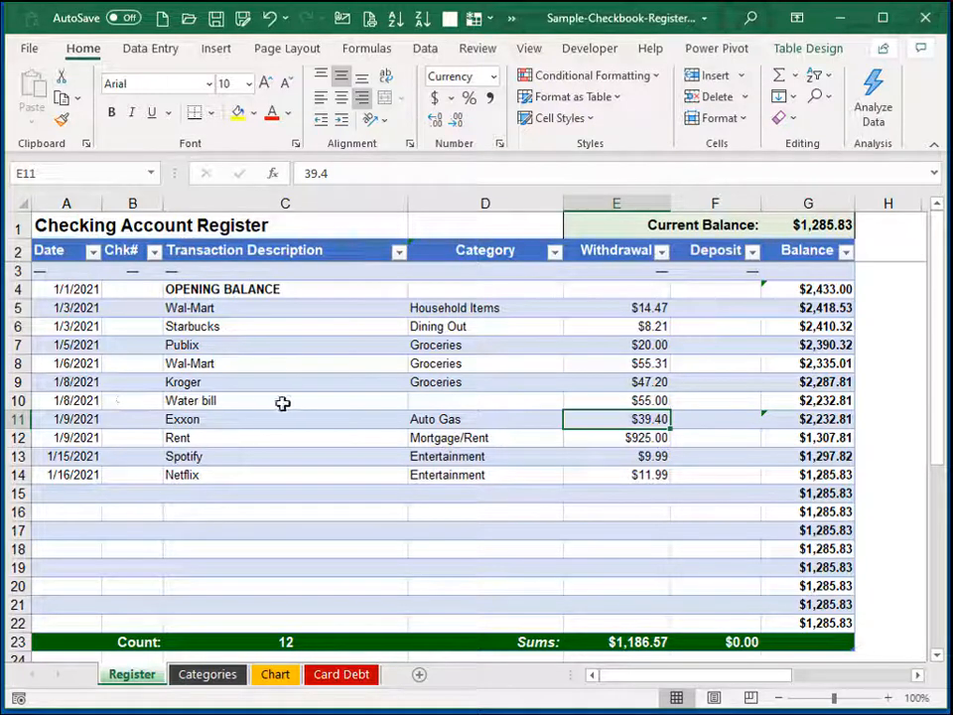
Try copying the Balance formula from G9 down through G22, and undo the fill
{"action": "left_click", "coordinate": [838, 382]}
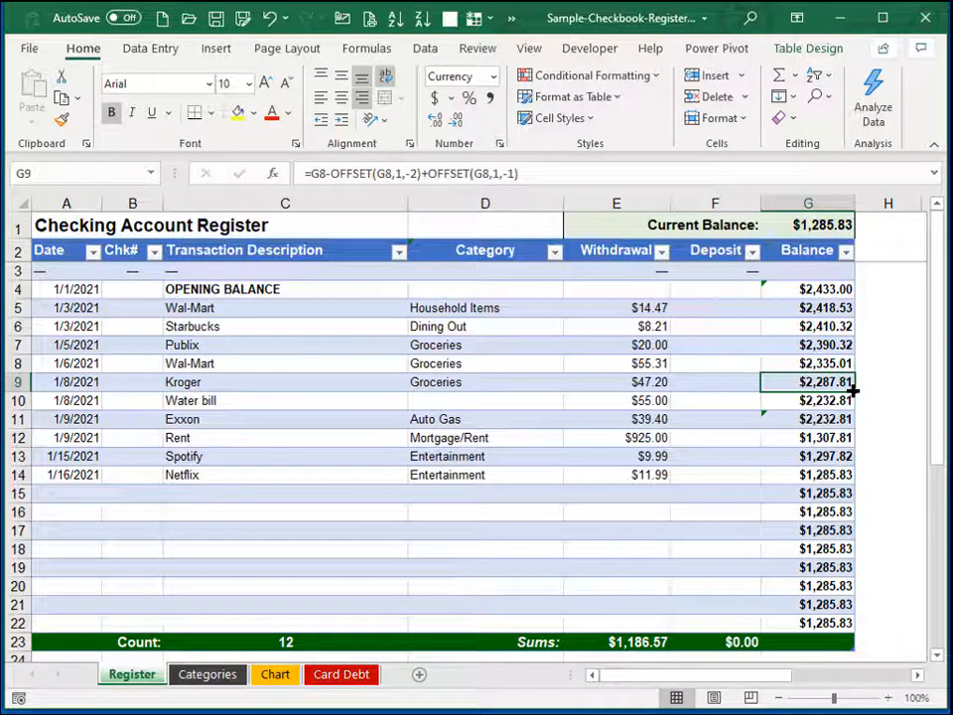
{"action": "left_click_drag", "start_coordinate": [853, 391], "coordinate": [847, 624]}
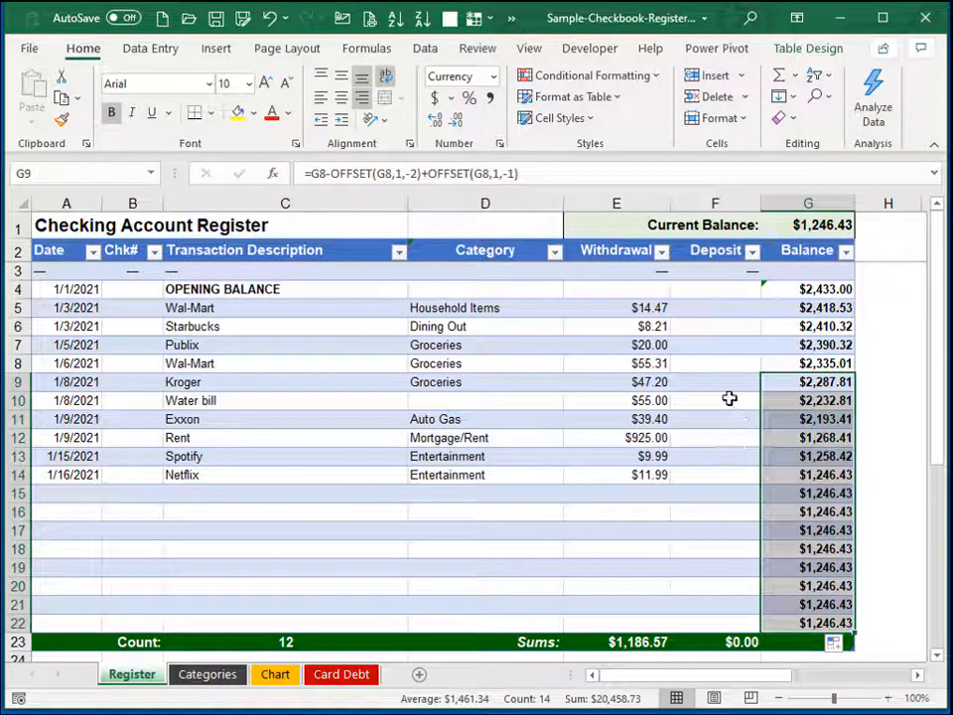
{"action": "left_click", "coordinate": [816, 361]}
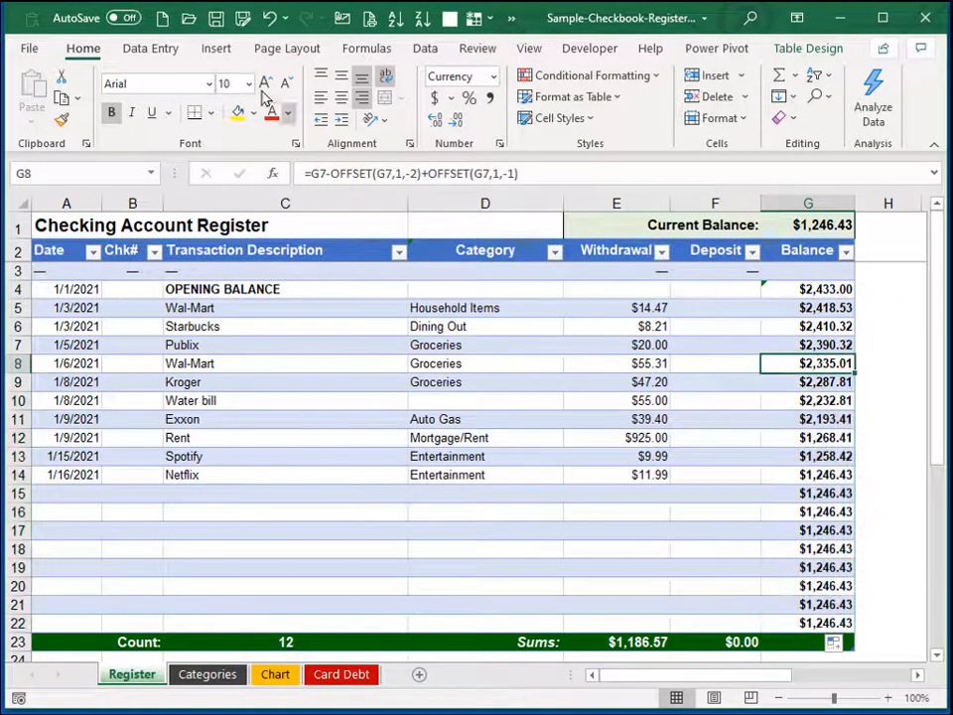
{"action": "left_click", "coordinate": [270, 18]}
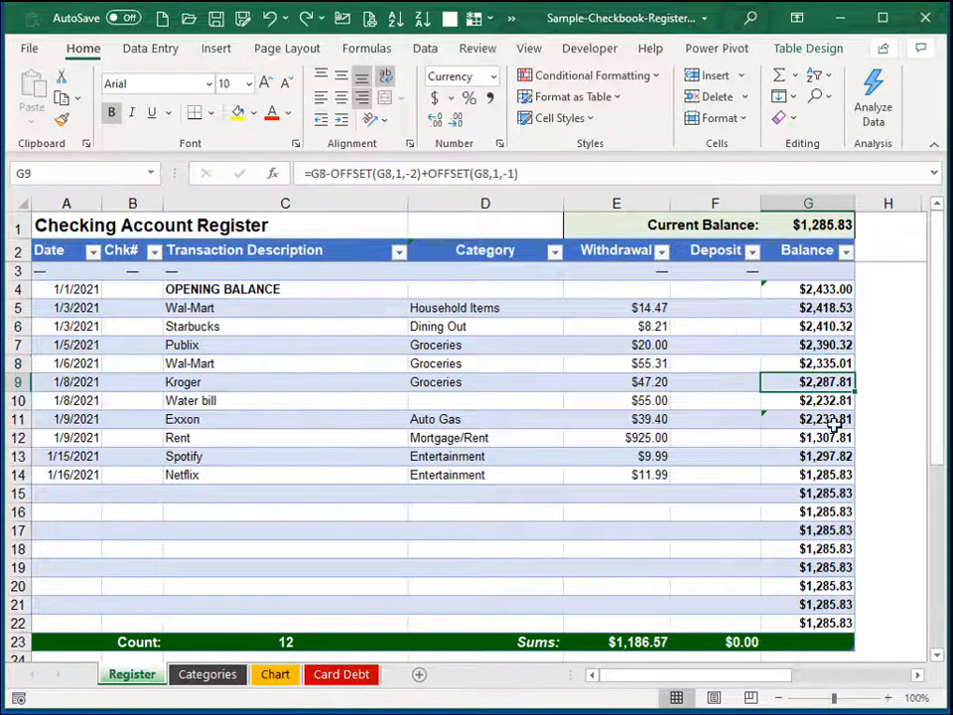
Auto-fill the Balance formula from G9 down to the last row of the table
{"action": "double_click", "coordinate": [854, 390]}
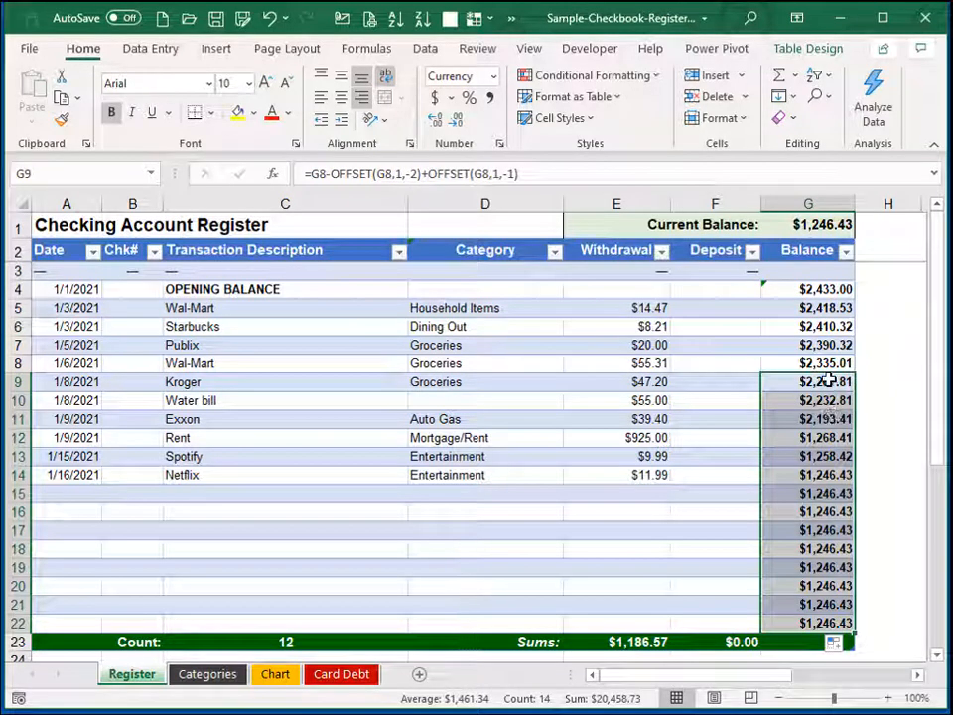
{"action": "left_click", "coordinate": [825, 382]}
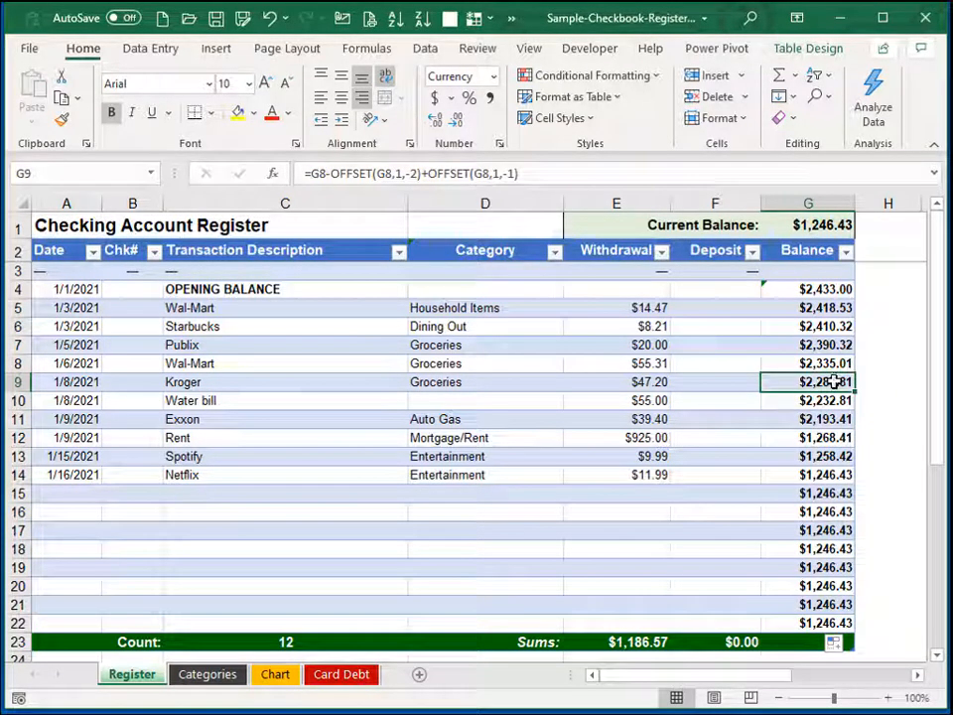
{"action": "left_click", "coordinate": [440, 534]}
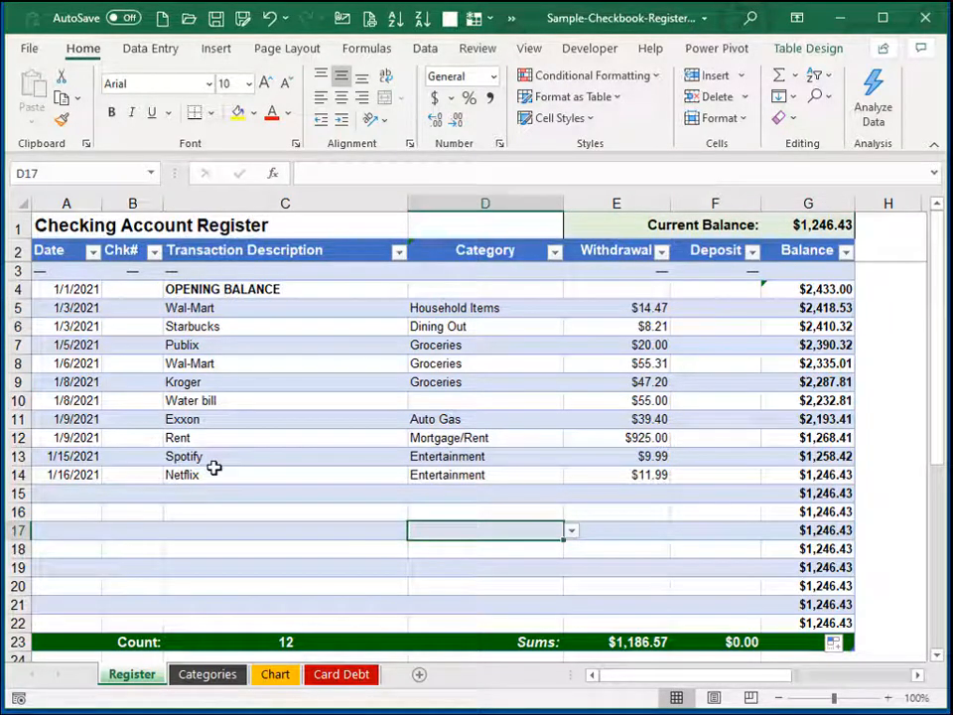
Insert a row above the Exxon transaction at row 11 and enter a withdrawal of 44 in it
{"action": "left_click", "coordinate": [72, 414]}
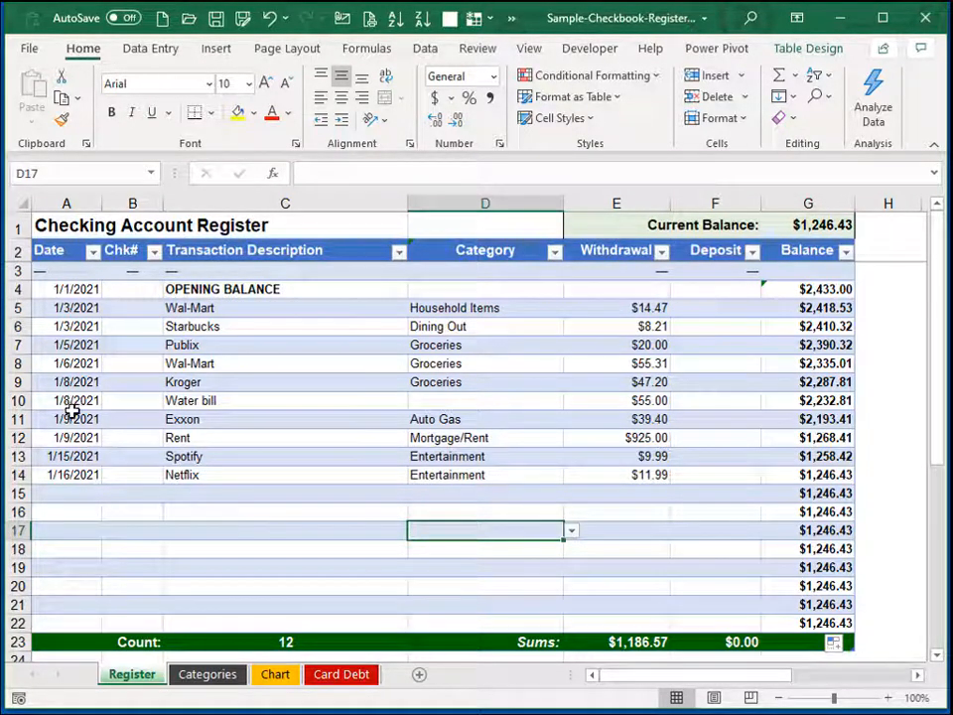
{"action": "left_click", "coordinate": [717, 75]}
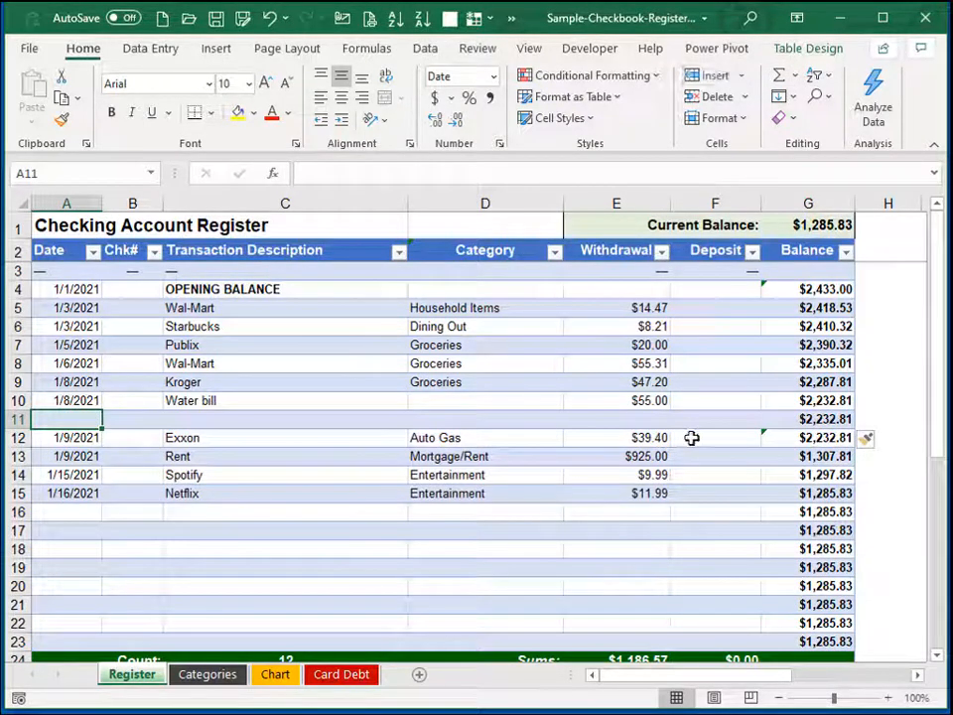
{"action": "left_click", "coordinate": [621, 420]}
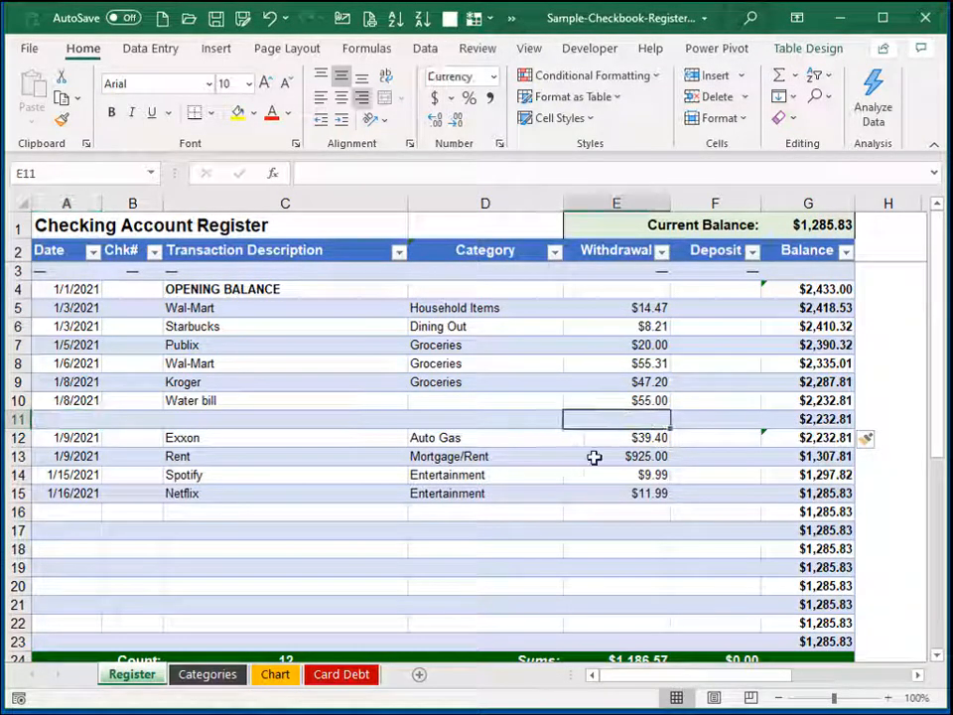
{"action": "type", "text": "44"}
{"action": "left_click", "coordinate": [512, 564]}
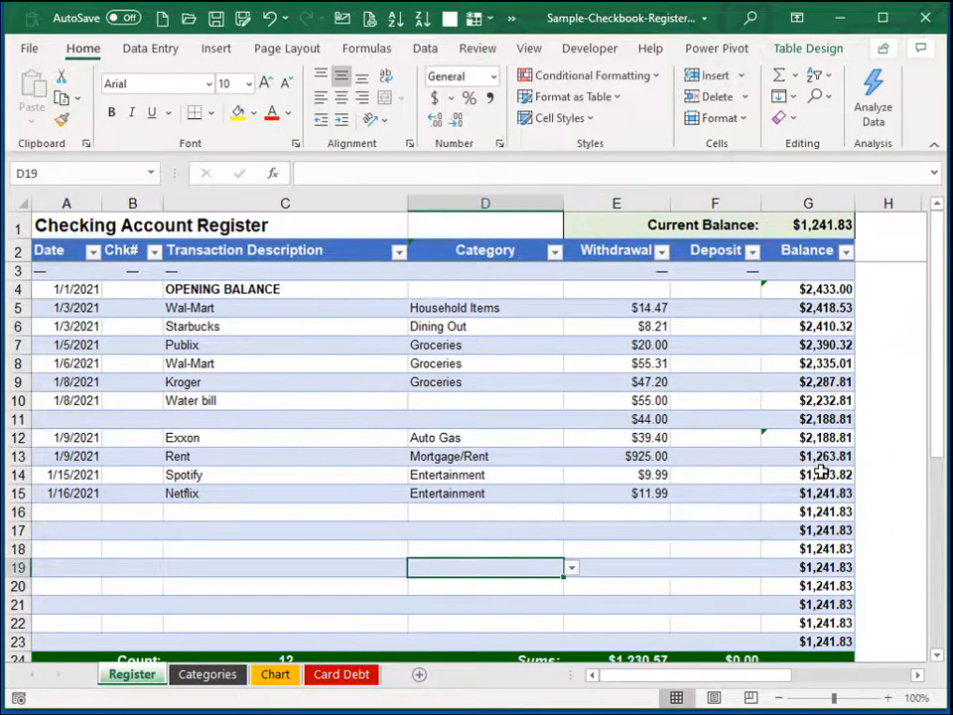
Auto-fill the Balance formula from G10 in the Water bill row down to the end of the table
{"action": "left_click", "coordinate": [820, 399]}
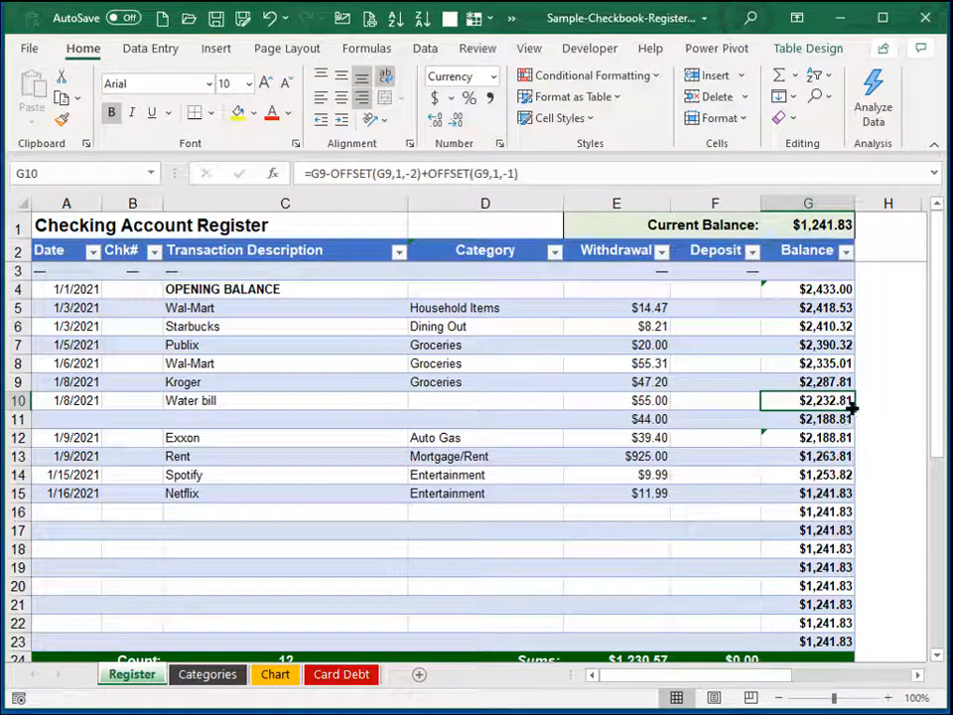
{"action": "double_click", "coordinate": [850, 407]}
{"action": "left_click", "coordinate": [710, 515]}
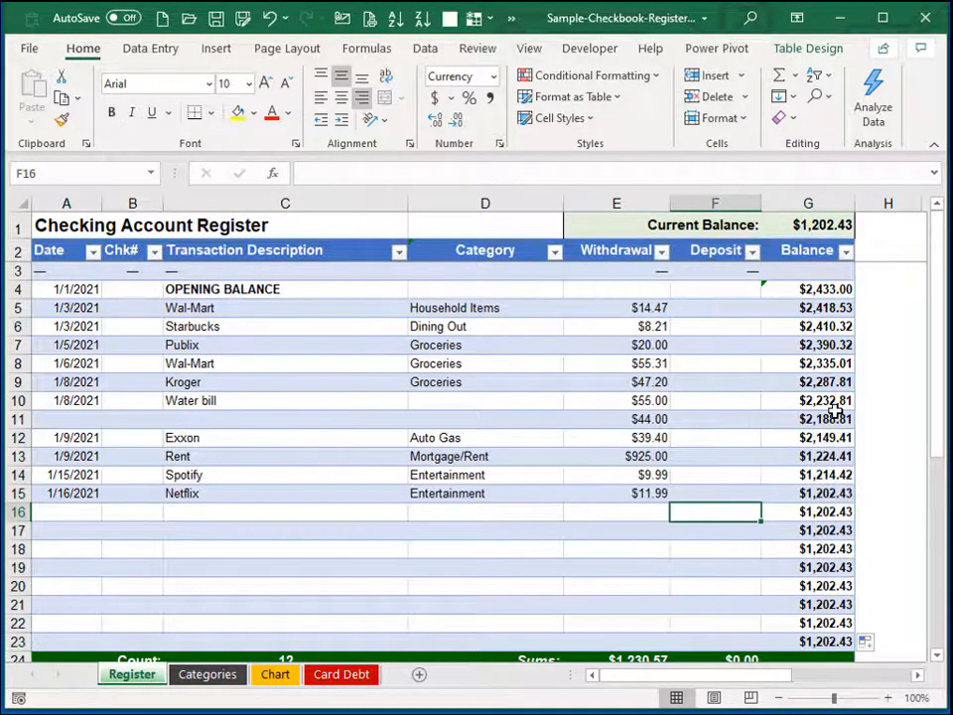
{"action": "left_click", "coordinate": [284, 531]}
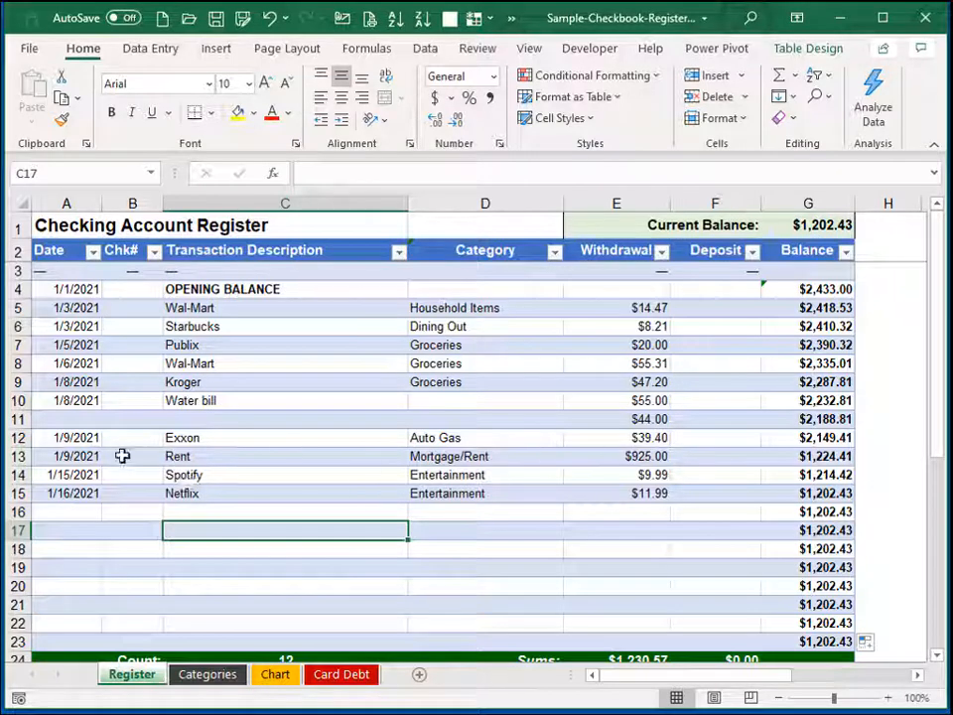
Clear the withdrawal amount in E11 of the otherwise blank row
{"action": "left_click", "coordinate": [75, 438]}
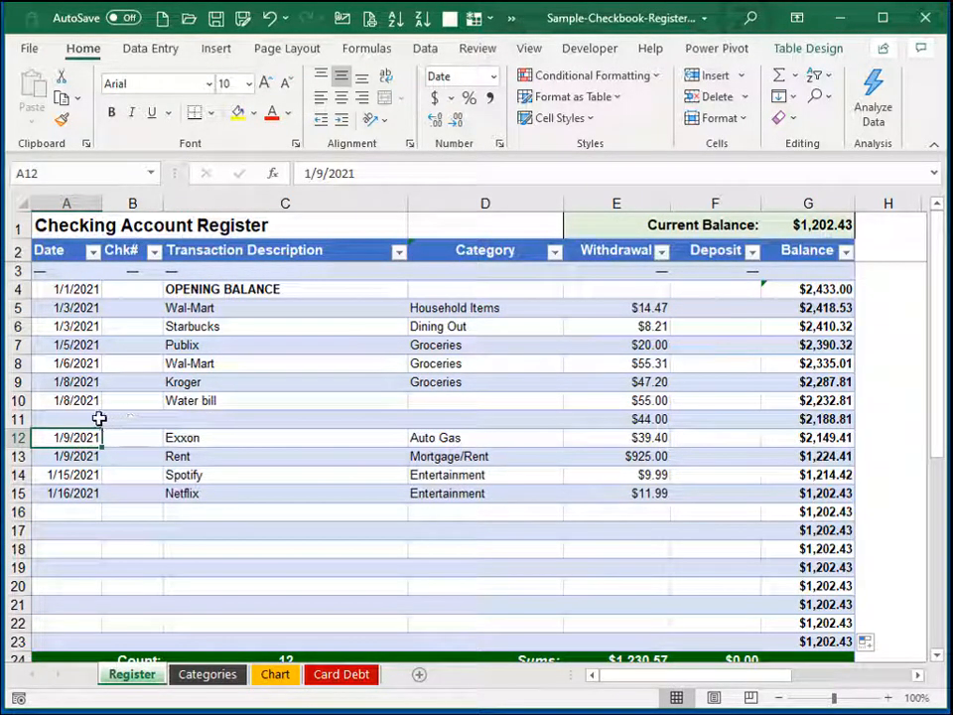
{"action": "left_click", "coordinate": [638, 419]}
{"action": "key", "text": "Delete"}
{"action": "key", "text": "Down"}
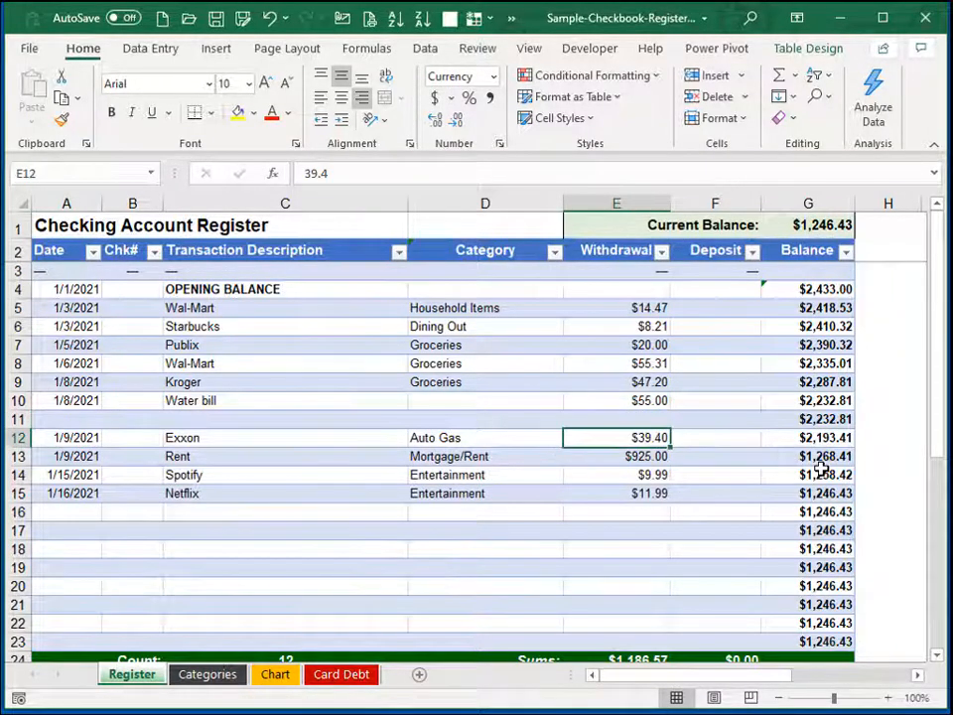
Move the Exxon to Netflix transactions in A12:E15 down to start at A16, leaving the Balance column in place
{"action": "left_click", "coordinate": [75, 437]}
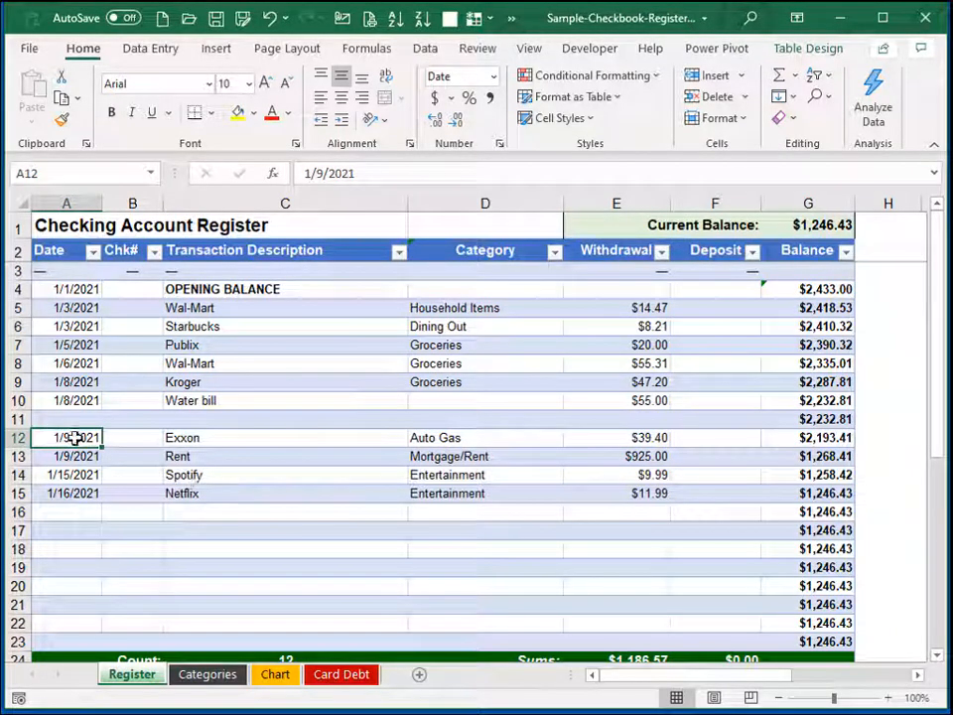
{"action": "left_click_drag", "start_coordinate": [70, 437], "coordinate": [613, 496]}
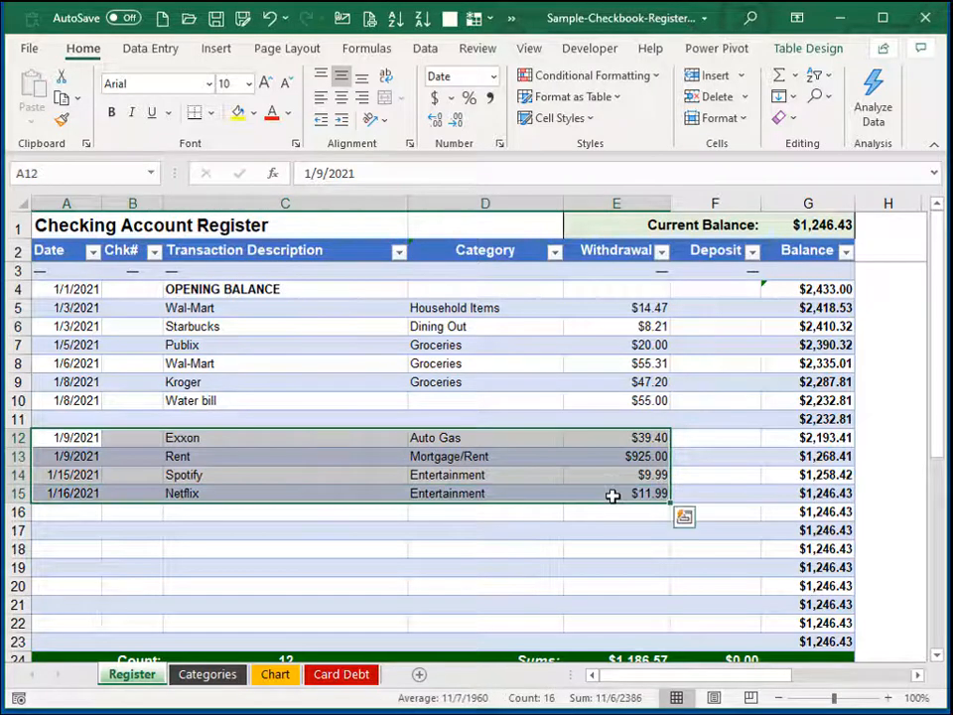
{"action": "right_click", "coordinate": [256, 465]}
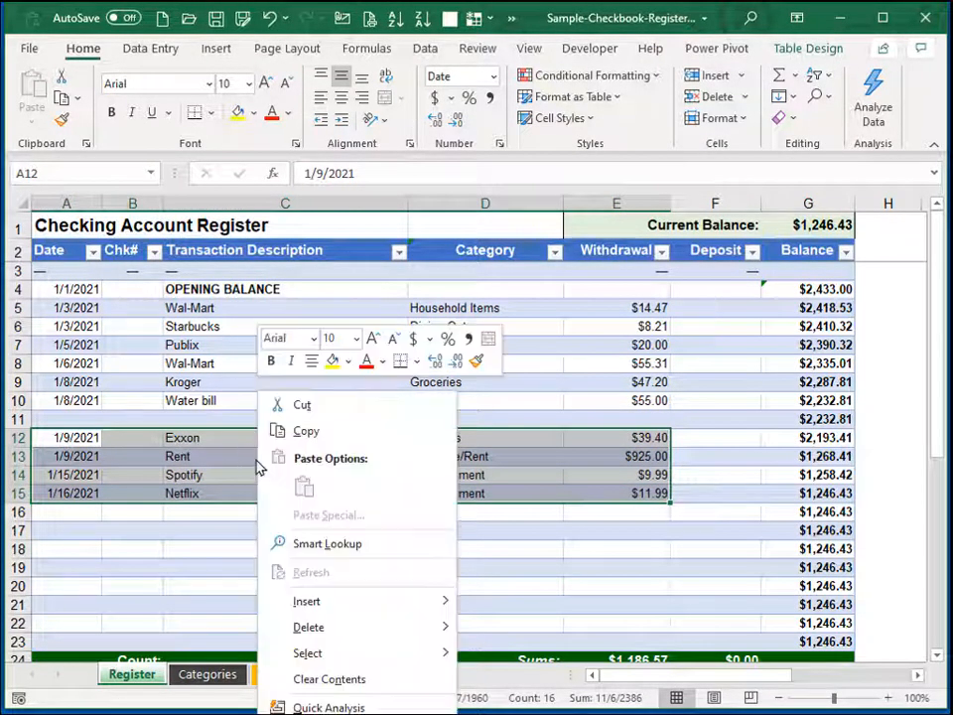
{"action": "left_click", "coordinate": [308, 405]}
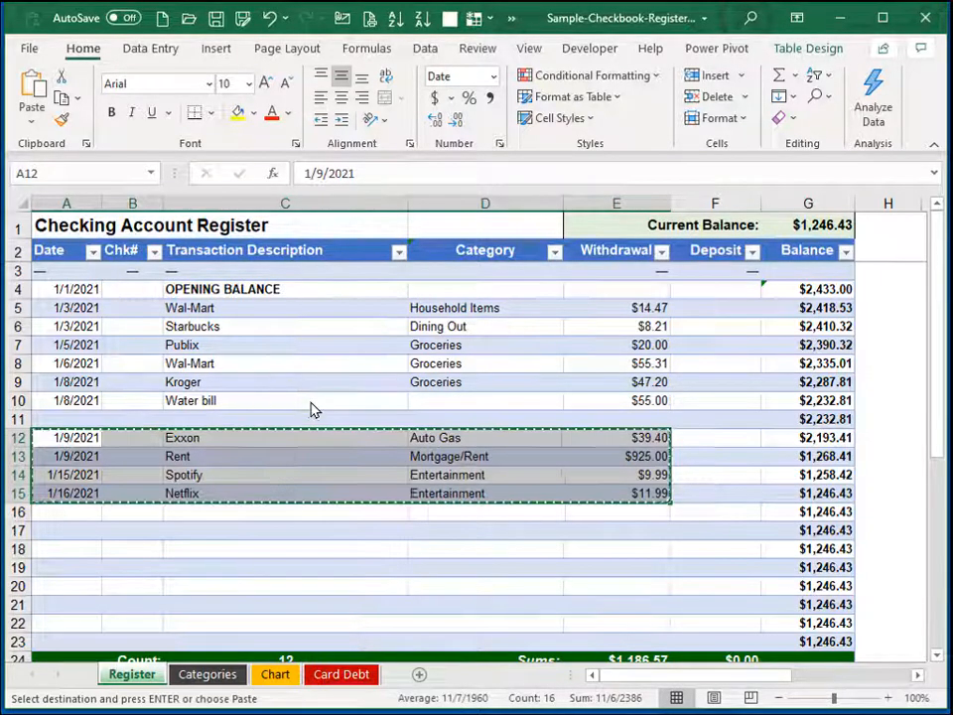
{"action": "left_click", "coordinate": [74, 517]}
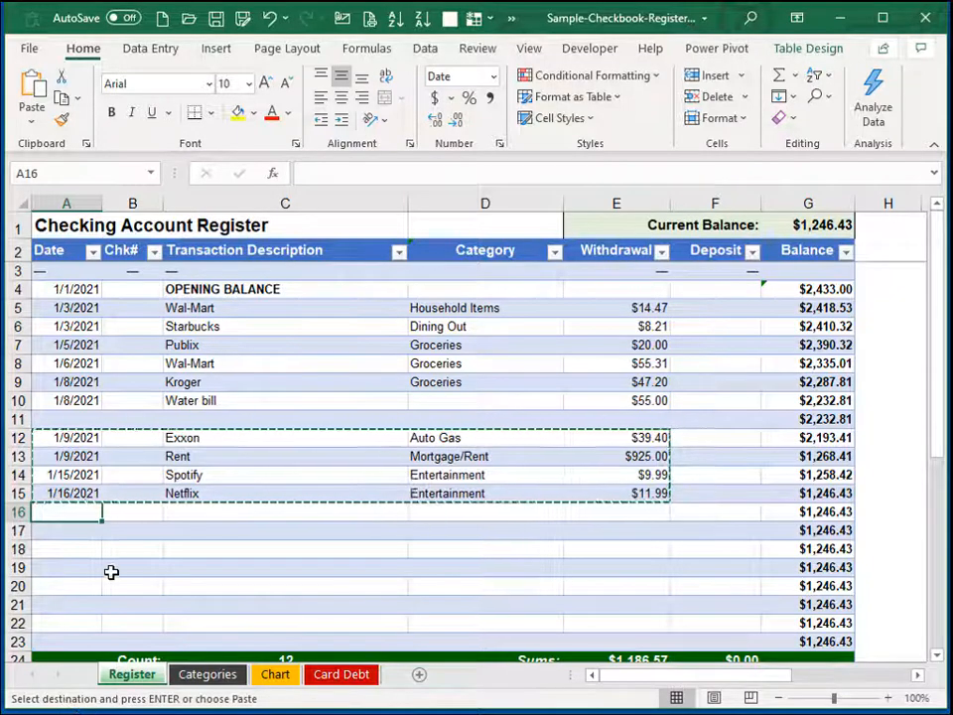
{"action": "key", "text": "ctrl+v"}
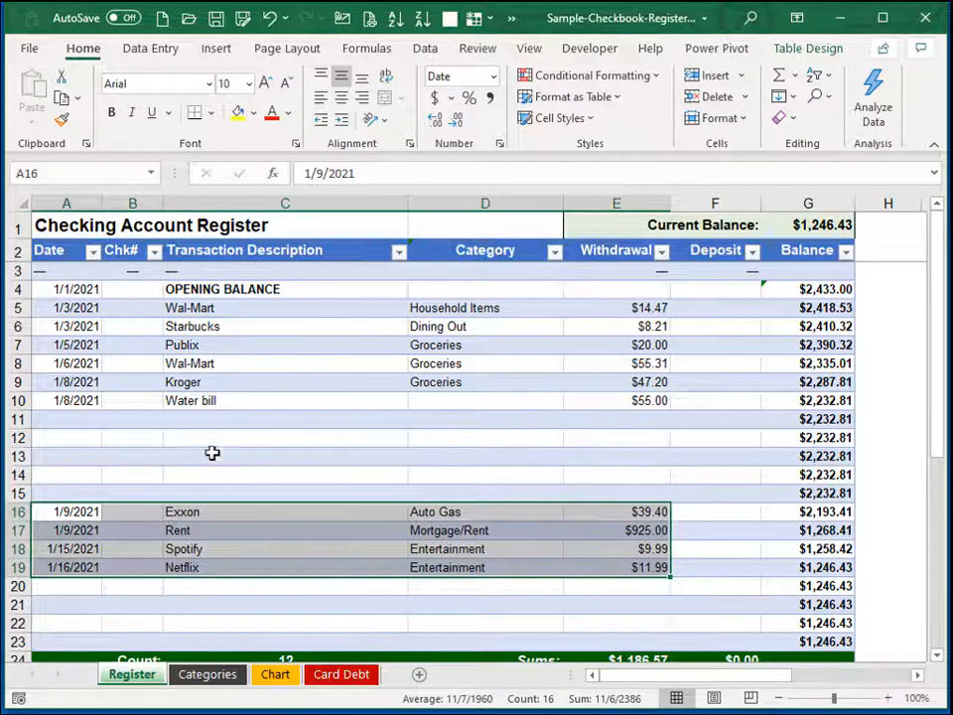
{"action": "left_click", "coordinate": [68, 417]}
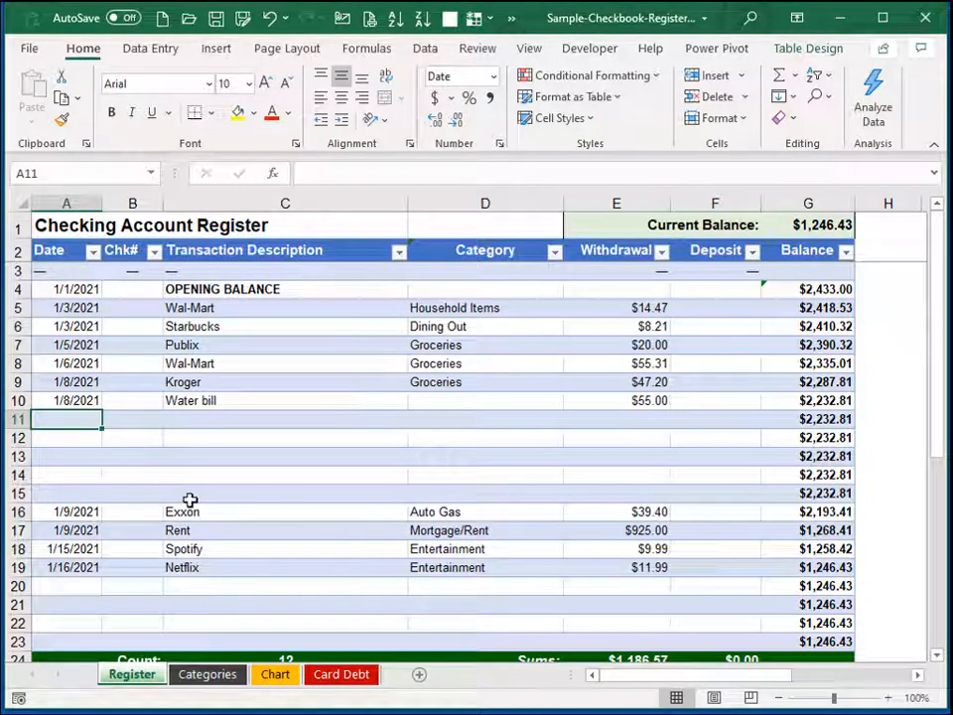
{"action": "left_click", "coordinate": [207, 363]}
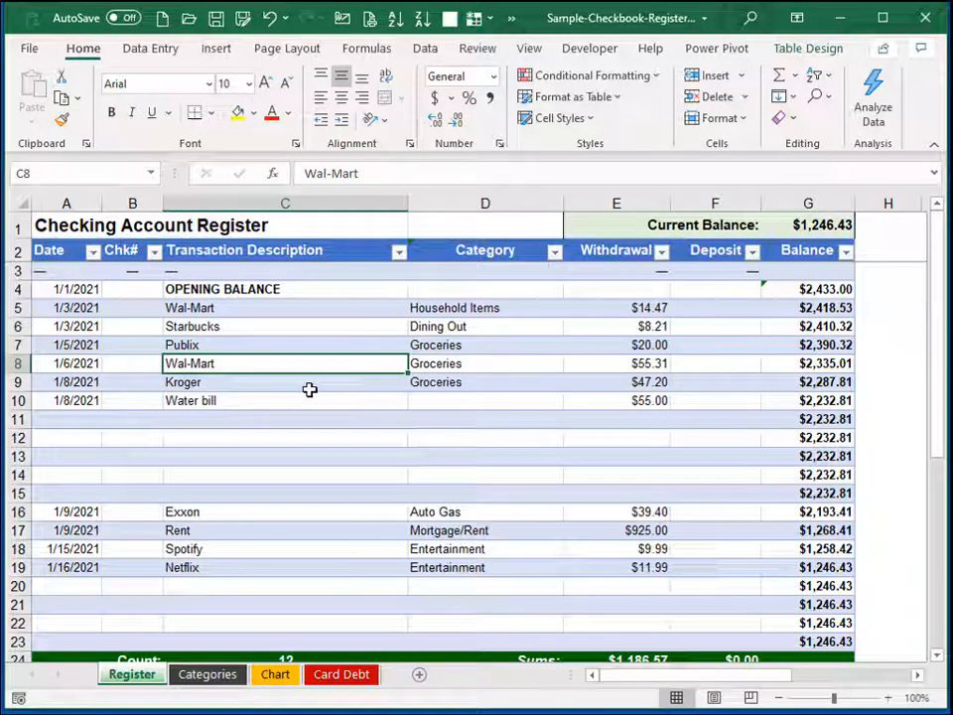
{"action": "left_click", "coordinate": [57, 363]}
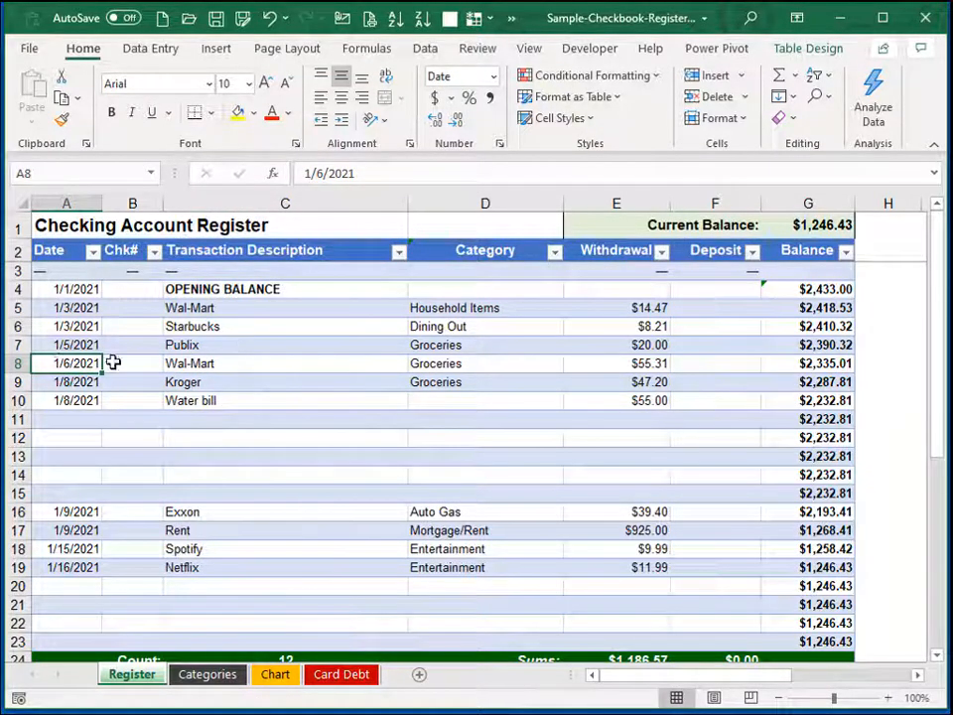
Delete the sheet row of the 1/6/2021 Wal-Mart transaction and auto-fill the Balance formula from G7 down to the end of the table
{"action": "left_click", "coordinate": [744, 98]}
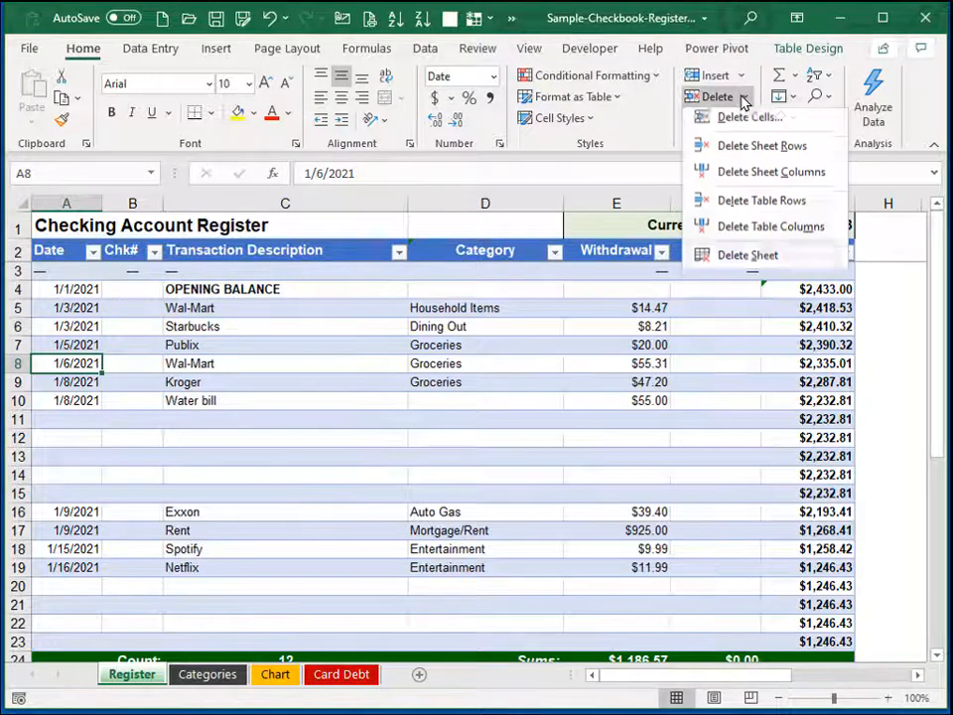
{"action": "left_click", "coordinate": [763, 151]}
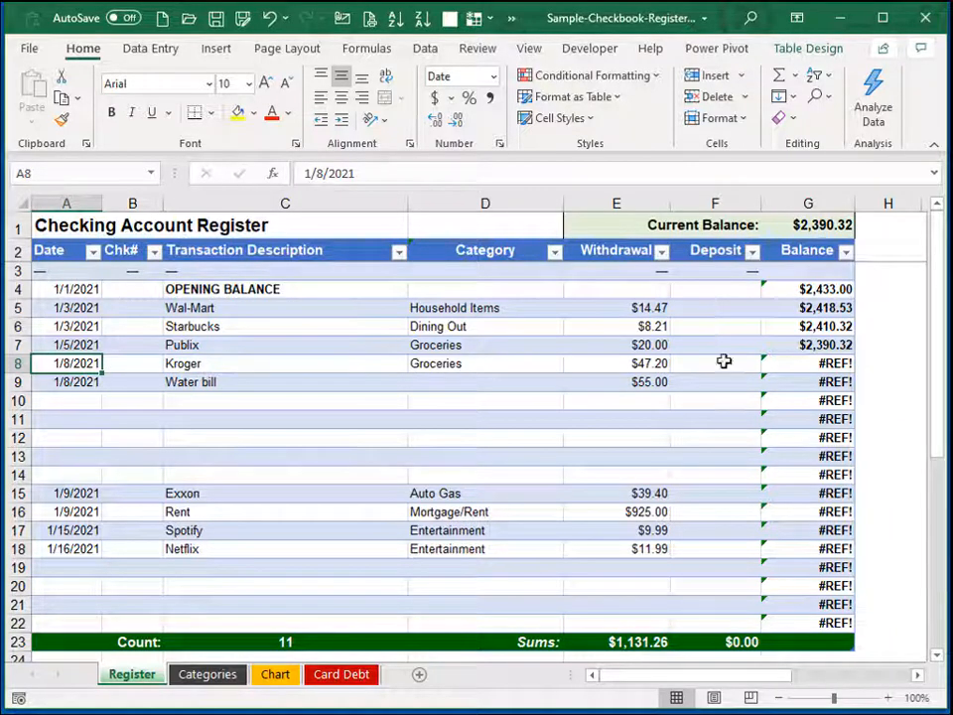
{"action": "left_click", "coordinate": [827, 344]}
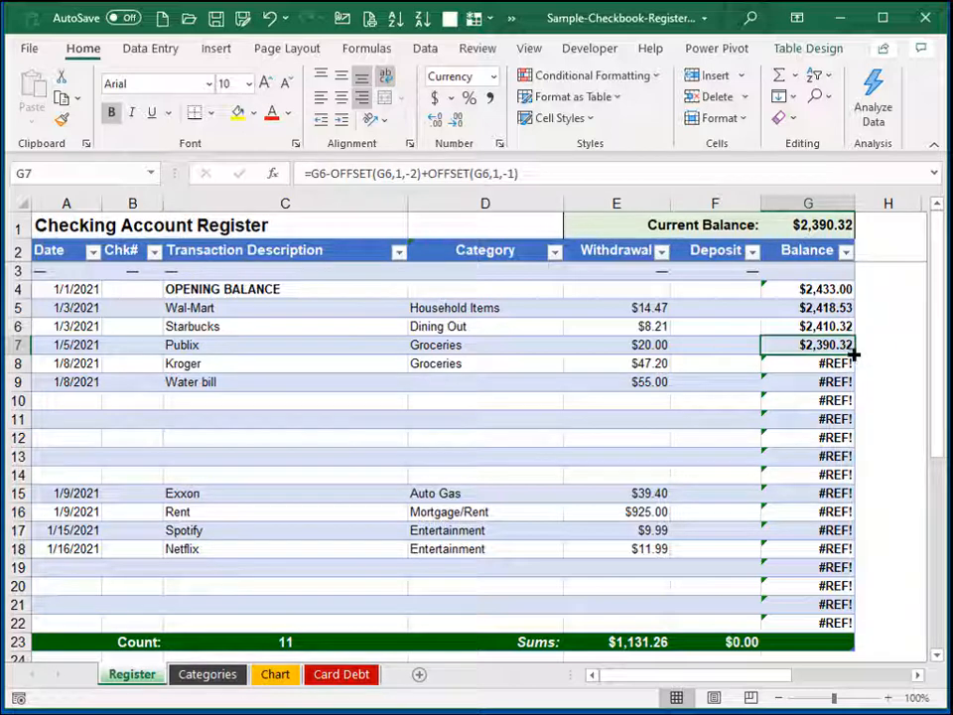
{"action": "double_click", "coordinate": [853, 354]}
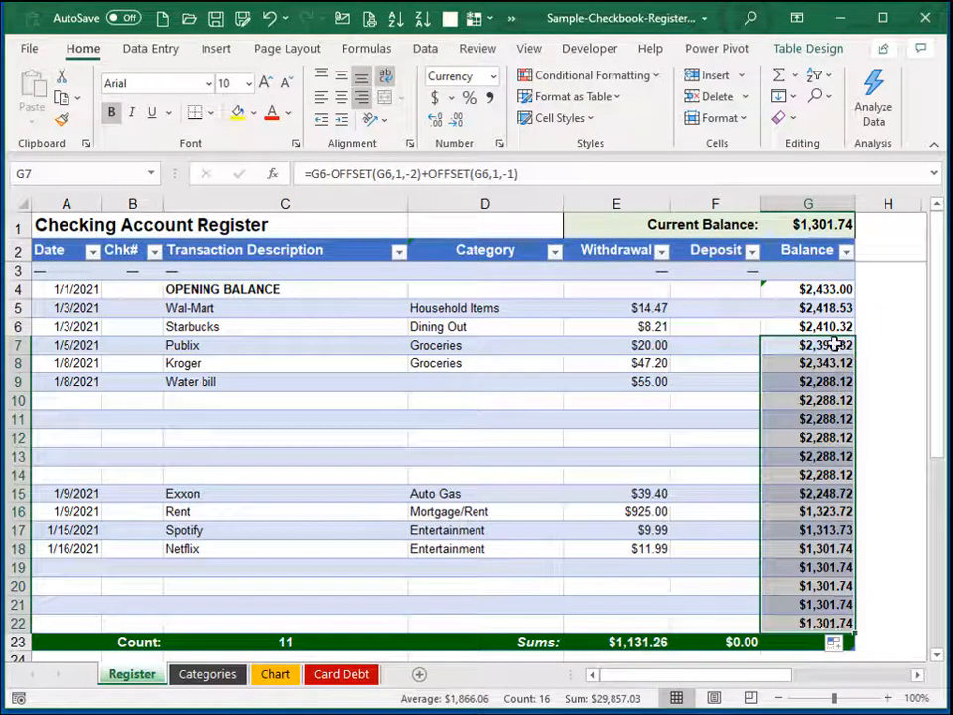
{"action": "left_click", "coordinate": [566, 414]}
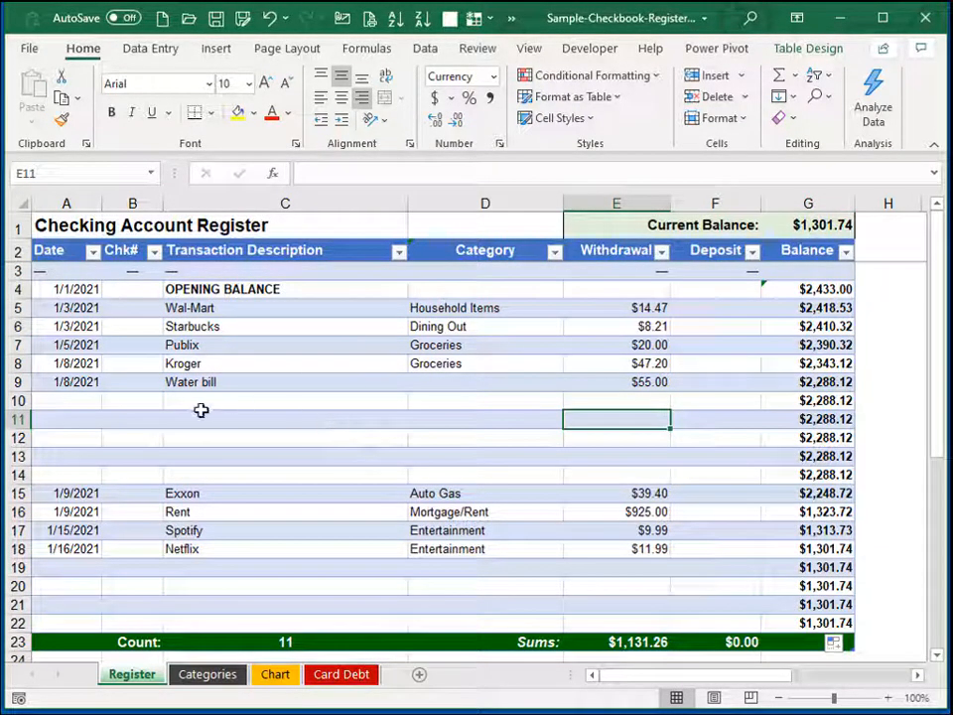
Undo the Balance auto-fill and the deletion of row 8
{"action": "left_click", "coordinate": [268, 19]}
{"action": "left_click", "coordinate": [268, 24]}
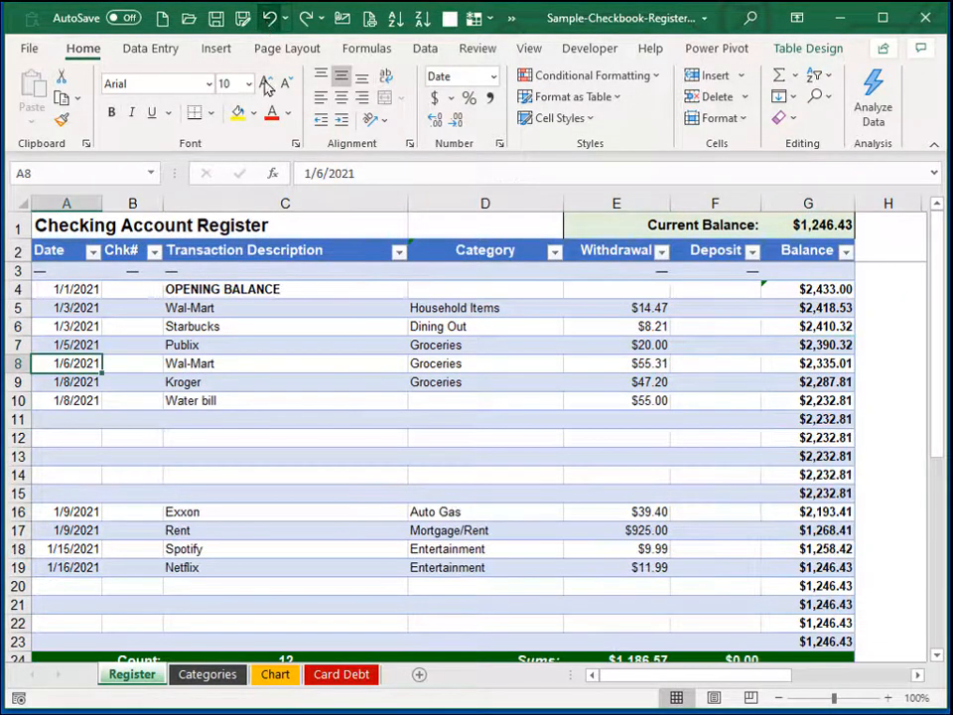
Clear the date, description, category and withdrawal of the Wal-Mart transaction in row 8, keeping its Balance formula
{"action": "left_click", "coordinate": [128, 363]}
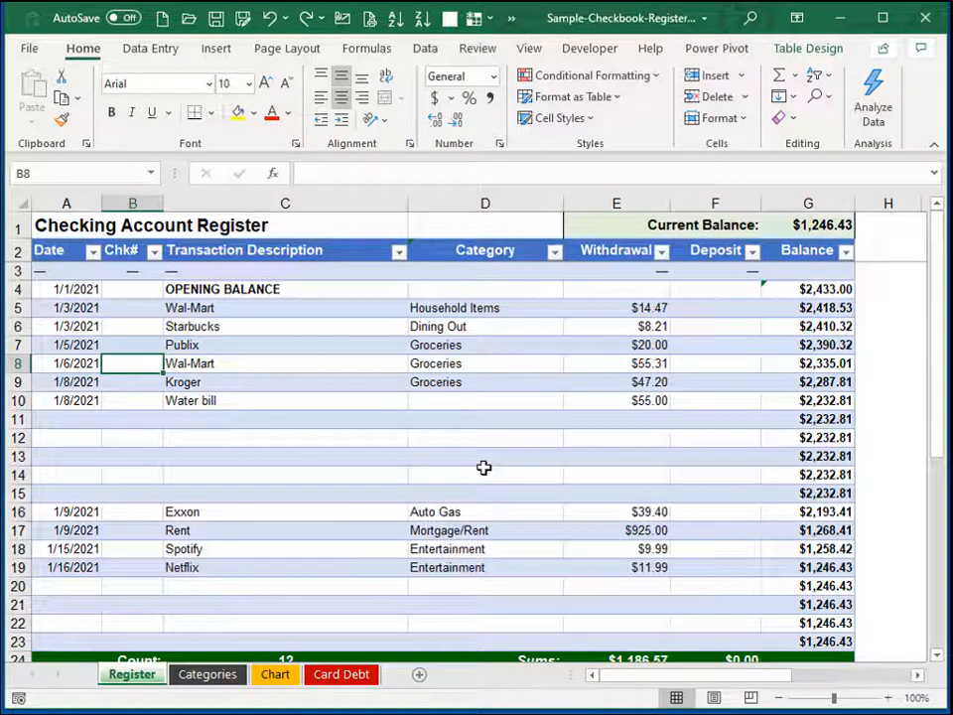
{"action": "key", "text": "Left"}
{"action": "key", "text": "Delete"}
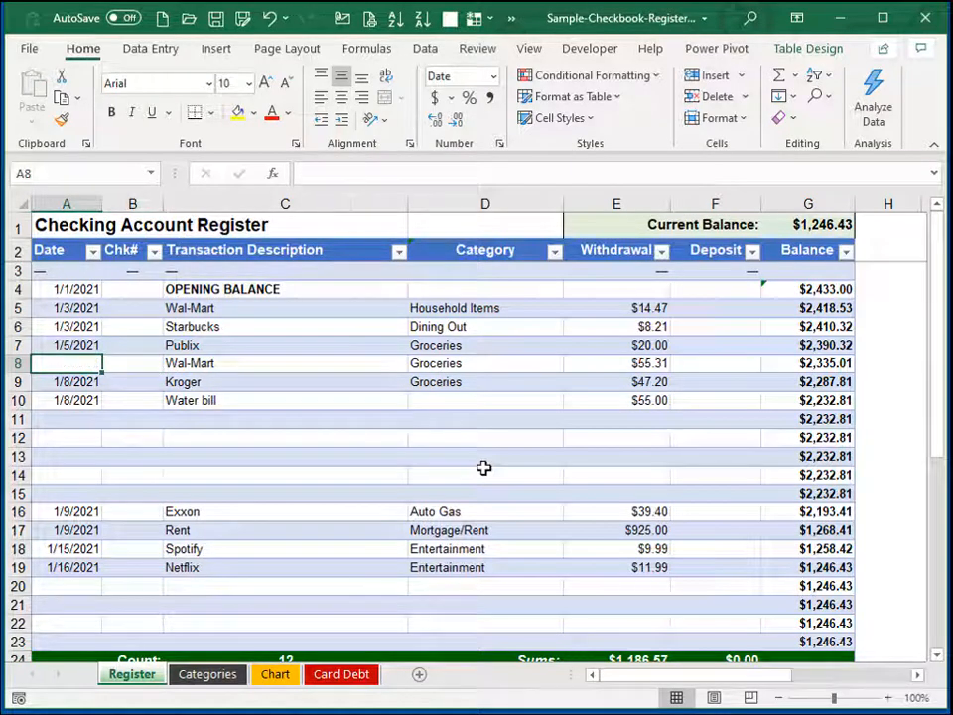
{"action": "key", "text": "Right"}
{"action": "key", "text": "Right"}
{"action": "key", "text": "Delete"}
{"action": "key", "text": "Right"}
{"action": "key", "text": "Delete"}
{"action": "key", "text": "Right"}
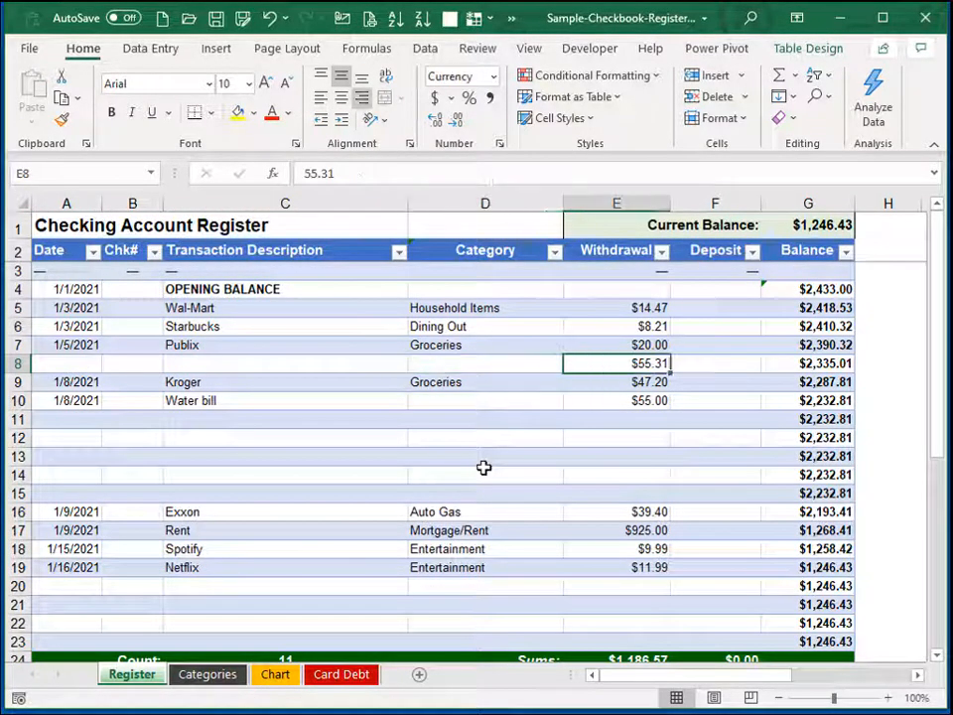
{"action": "key", "text": "Delete"}
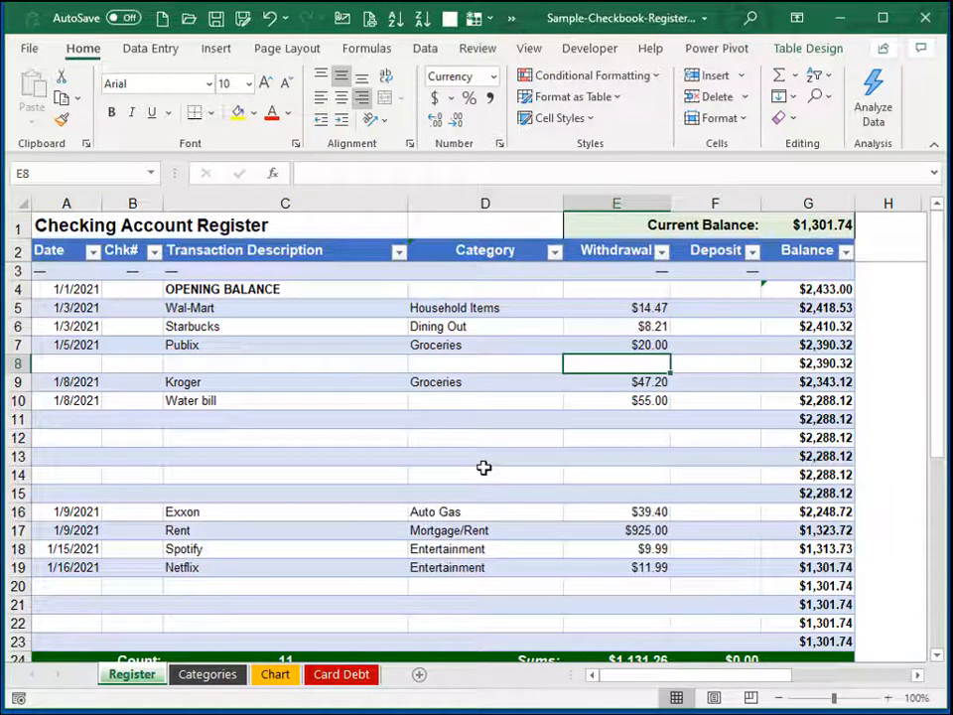
{"action": "key", "text": "Down"}
{"action": "key", "text": "Down"}
{"action": "key", "text": "Left"}
{"action": "key", "text": "Left"}
{"action": "key", "text": "Left"}
{"action": "key", "text": "Left"}
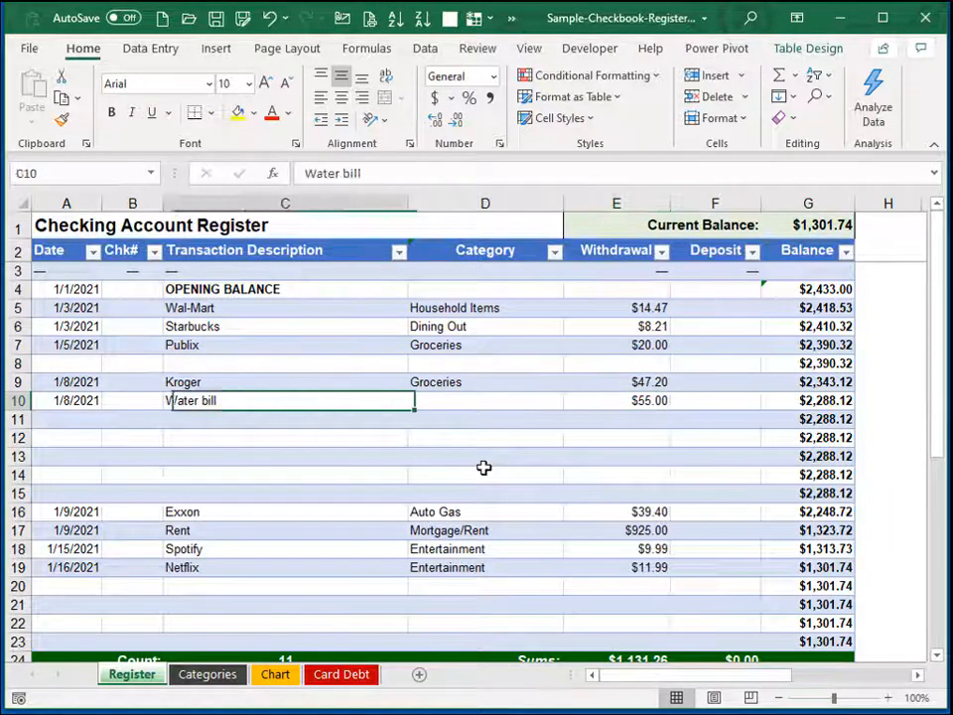
{"action": "key", "text": "Up"}
{"action": "key", "text": "Up"}
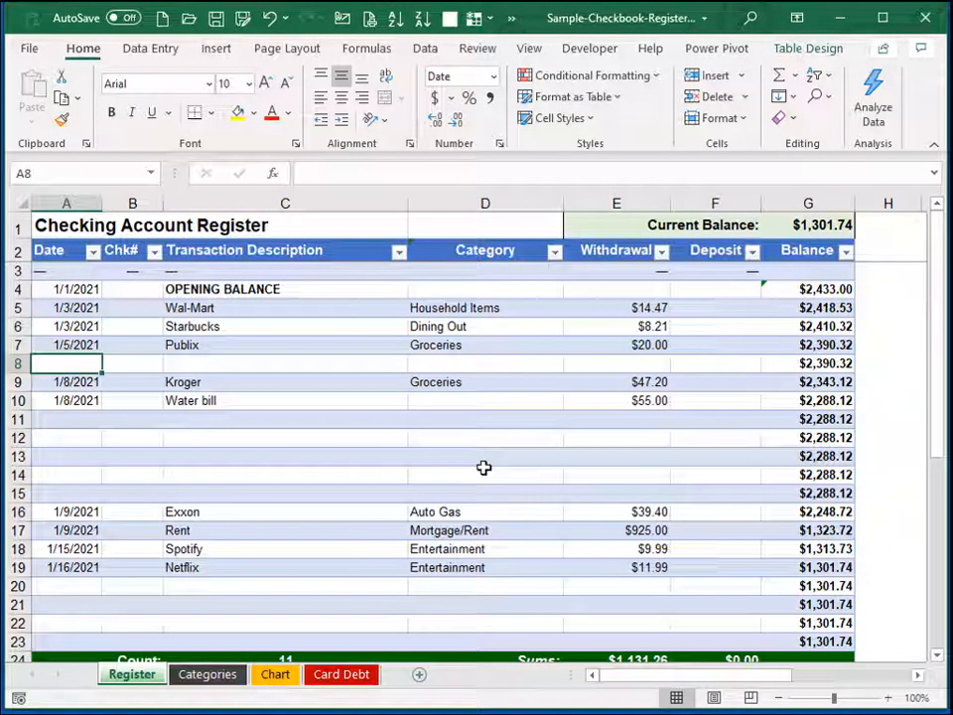
{"action": "key", "text": "Down"}
{"action": "key", "text": "Up"}
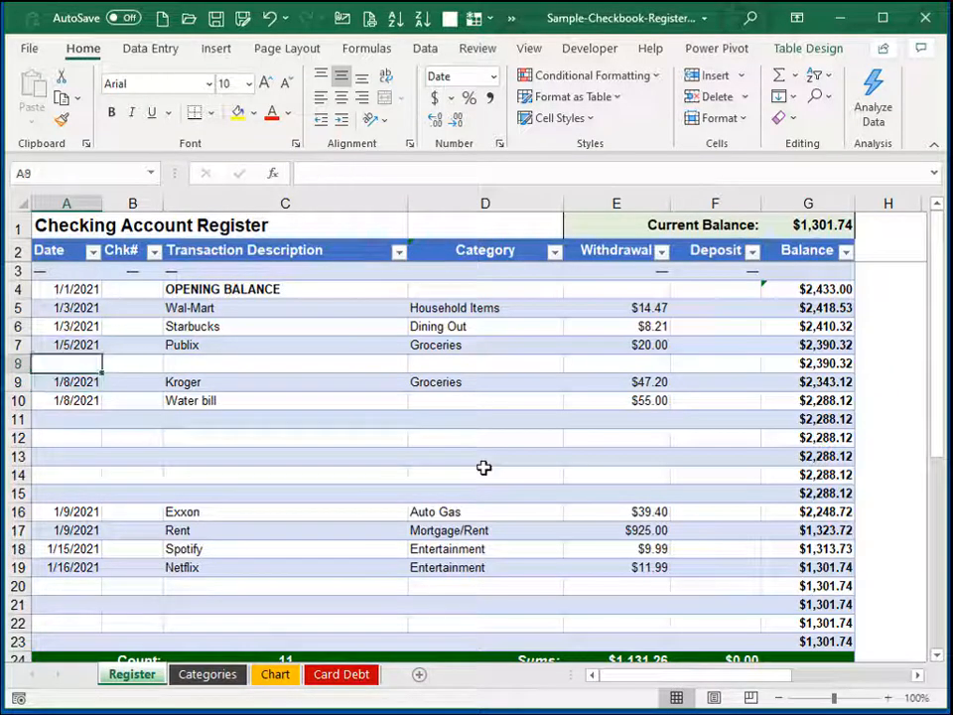
{"action": "key", "text": "Right"}
{"action": "key", "text": "Right"}
{"action": "key", "text": "Right"}
{"action": "key", "text": "Right"}
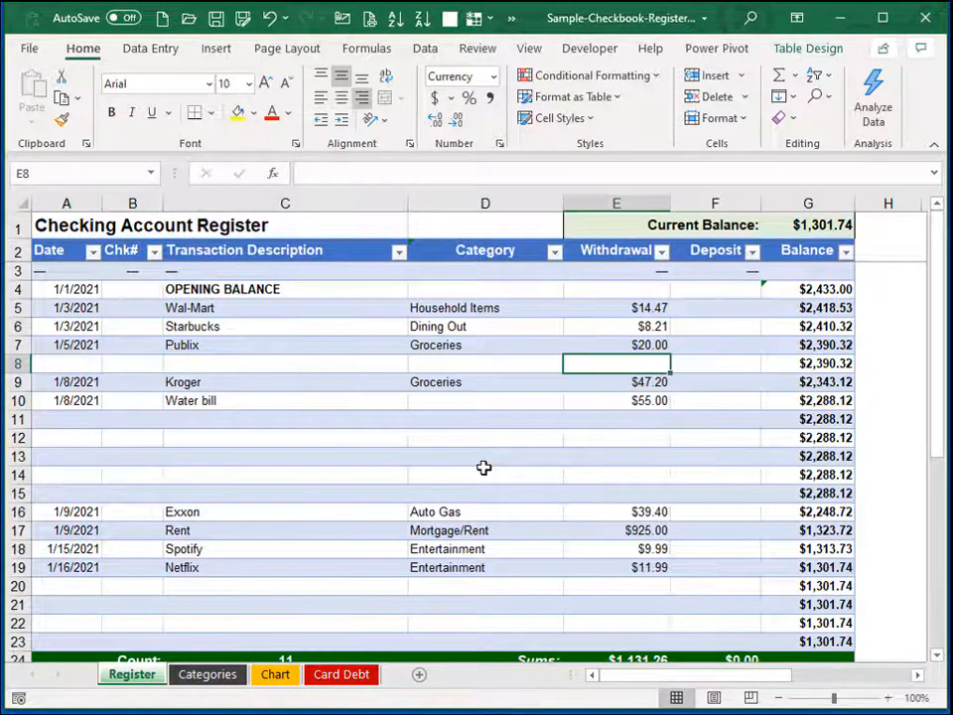
{"action": "key", "text": "Down"}
{"action": "key", "text": "Left"}
{"action": "key", "text": "Left"}
{"action": "key", "text": "Left"}
{"action": "key", "text": "Left"}
{"action": "left_click", "coordinate": [484, 468]}
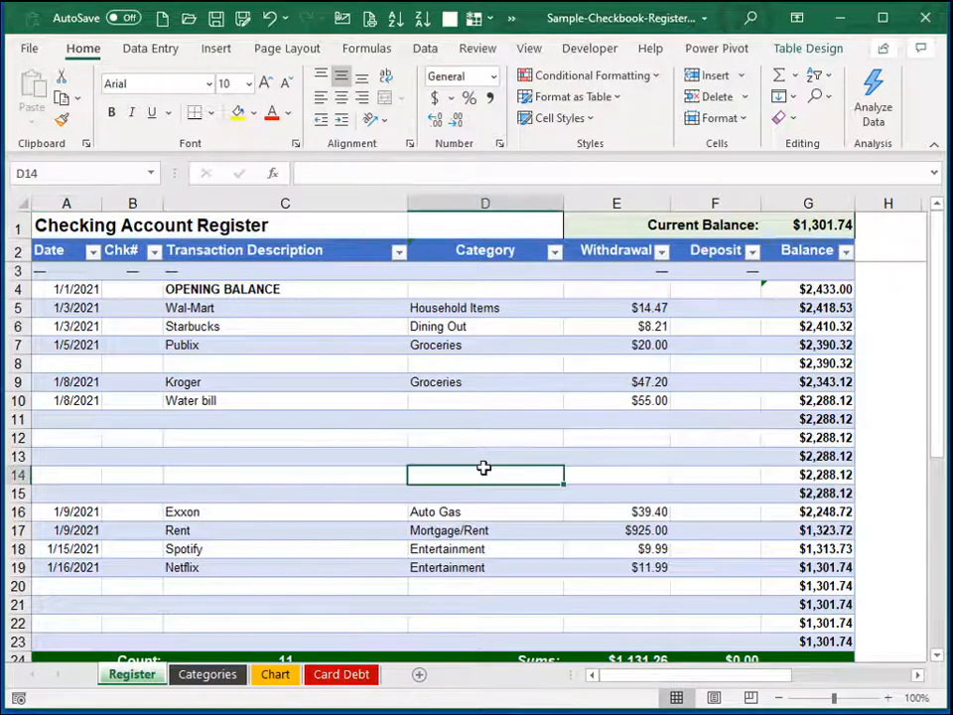
Move the Kroger and Water bill transactions in A9:E10 up to start at A8, leaving the Balance column in place
{"action": "left_click_drag", "start_coordinate": [76, 383], "coordinate": [619, 400]}
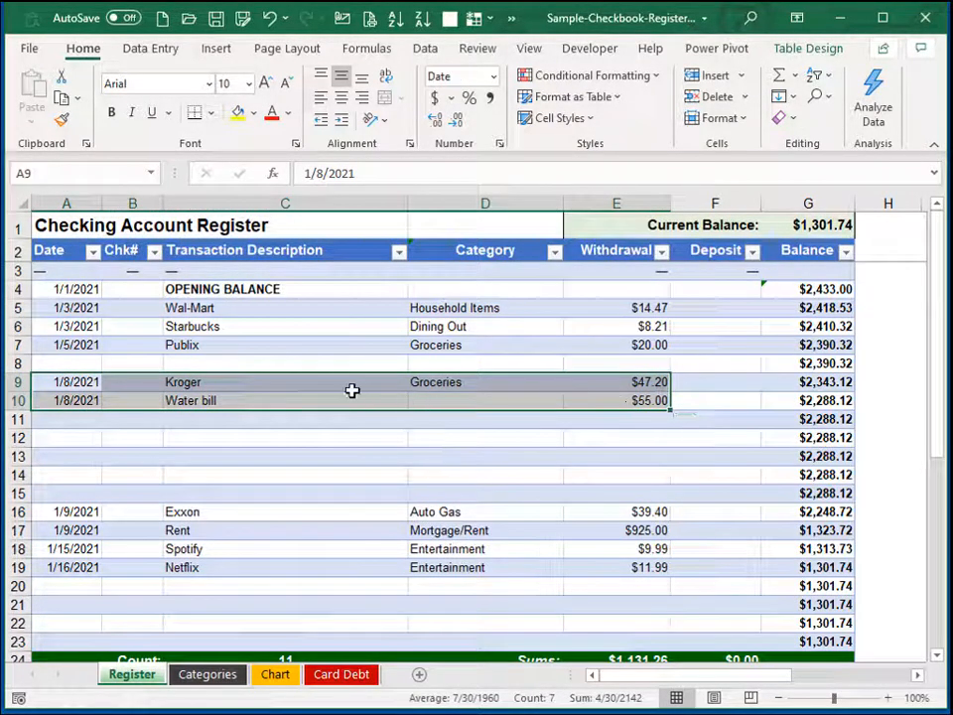
{"action": "right_click", "coordinate": [328, 394]}
{"action": "left_click", "coordinate": [371, 405]}
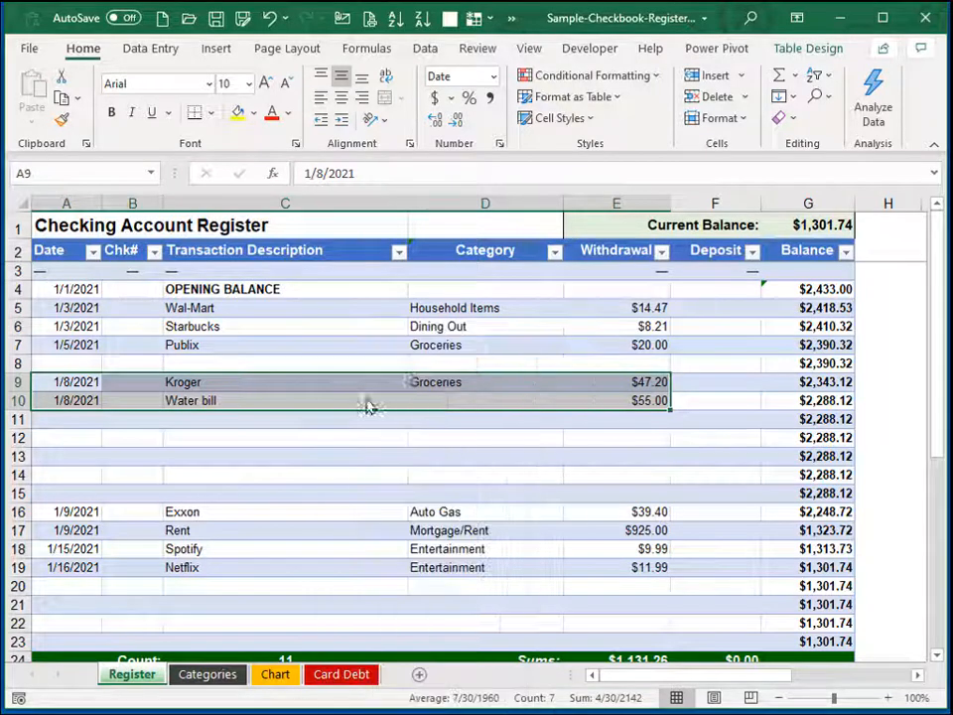
{"action": "left_click", "coordinate": [75, 364]}
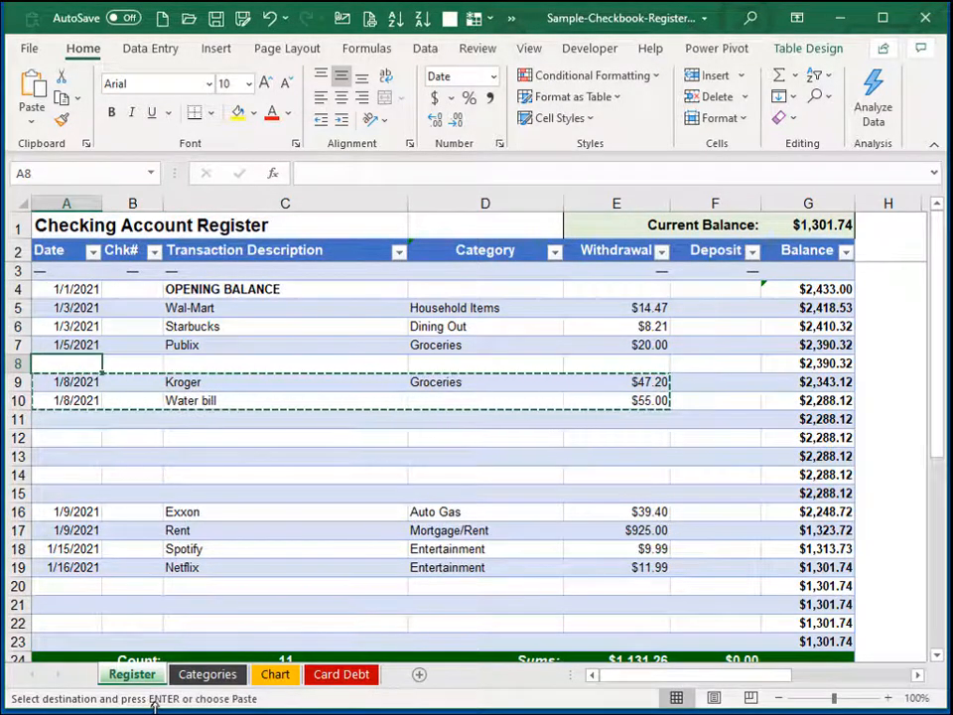
{"action": "key", "text": "ctrl+v"}
{"action": "left_click", "coordinate": [208, 432]}
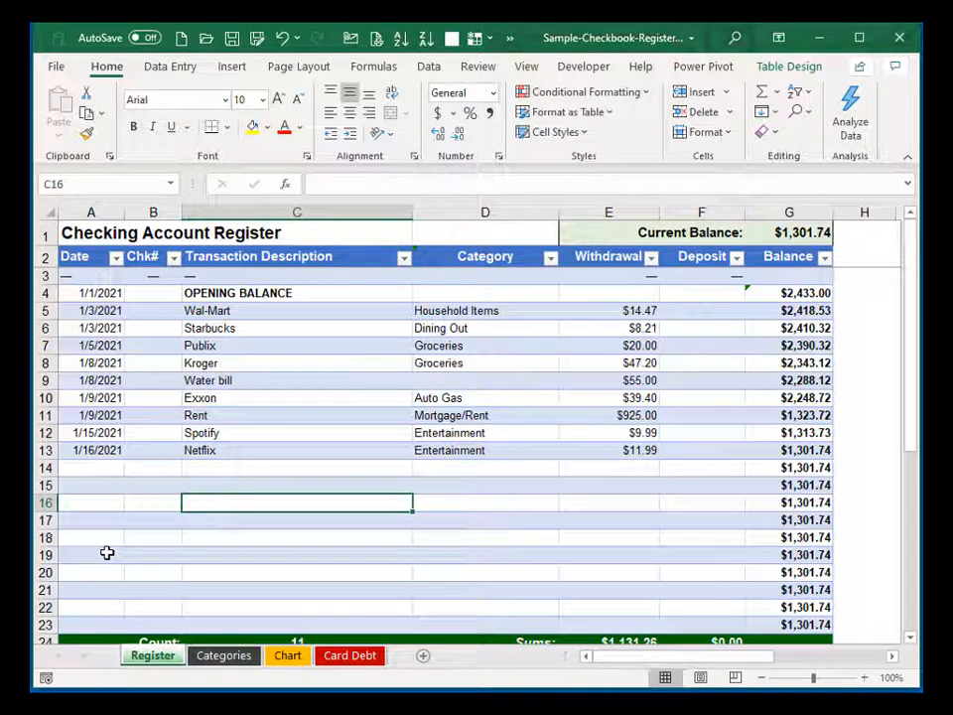
Clear the dash placeholders from the Date, Chk#, Transaction Description, Withdrawal and Deposit cells in row 3
{"action": "left_click", "coordinate": [93, 277]}
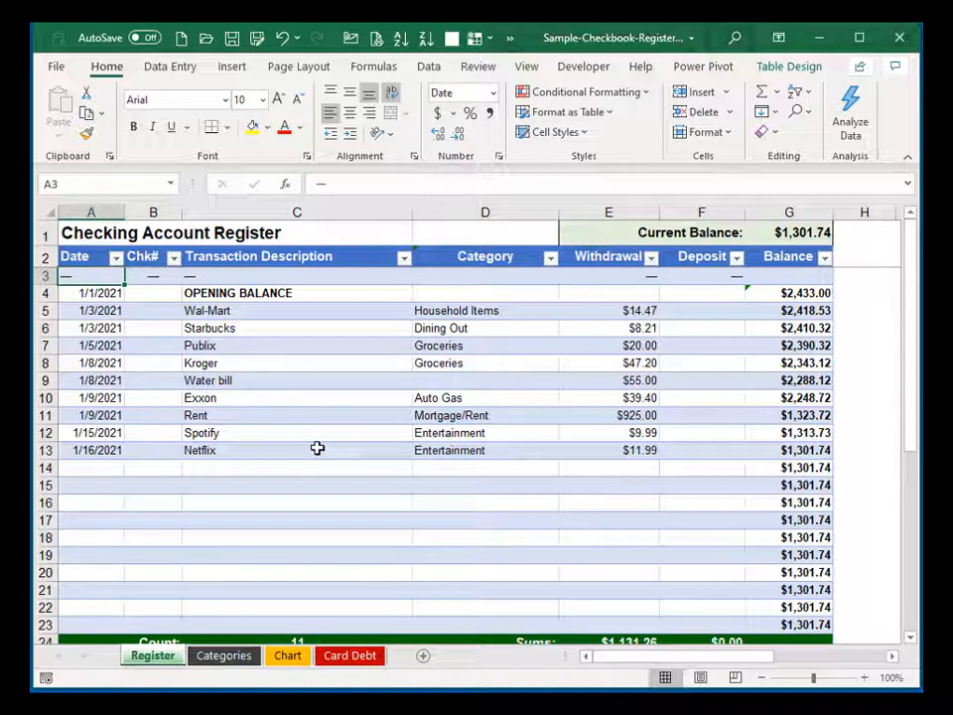
{"action": "key", "text": "Delete"}
{"action": "key", "text": "Right"}
{"action": "key", "text": "Delete"}
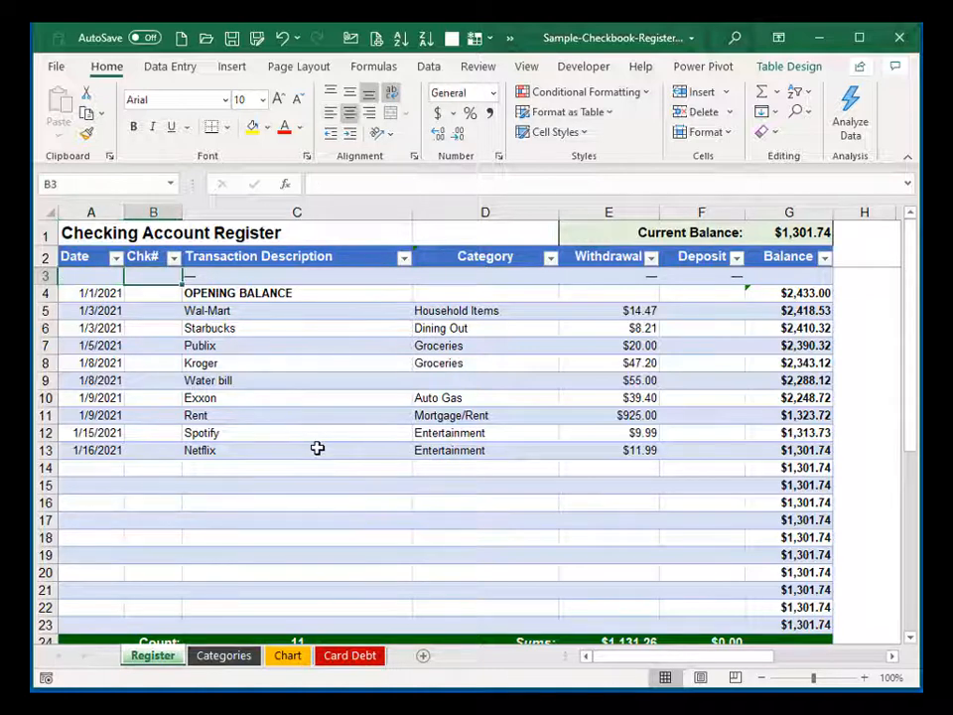
{"action": "key", "text": "Right"}
{"action": "key", "text": "Delete"}
{"action": "key", "text": "Right"}
{"action": "key", "text": "Right"}
{"action": "key", "text": "Right"}
{"action": "key", "text": "Left"}
{"action": "key", "text": "Delete"}
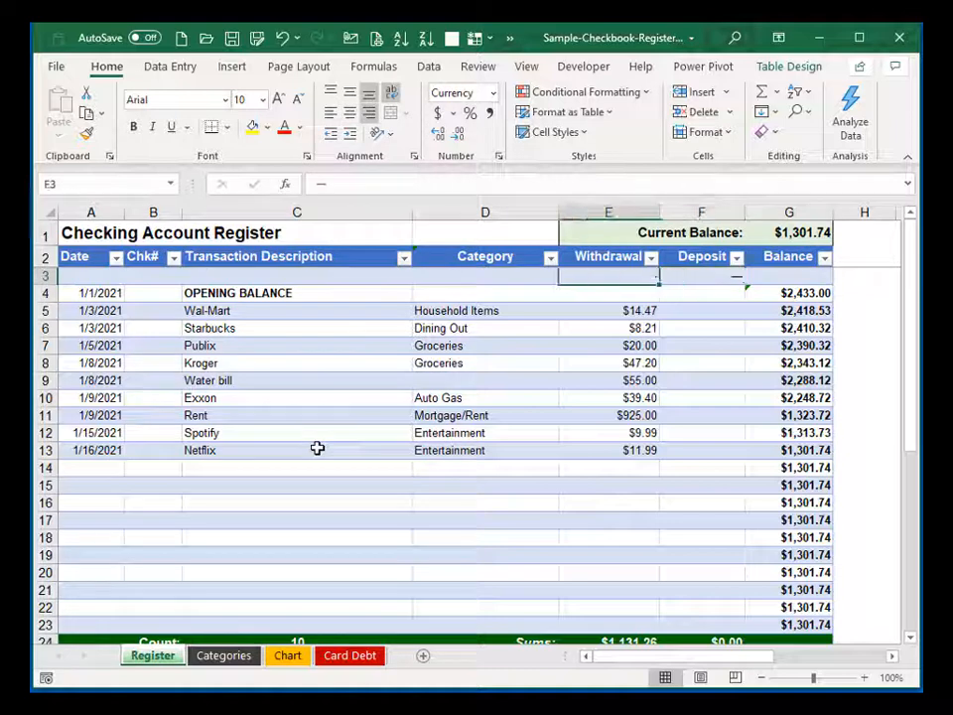
{"action": "key", "text": "Right"}
{"action": "key", "text": "Delete"}
Enter the date 1/1/2021 in A3
{"action": "key", "text": "Left"}
{"action": "key", "text": "Left"}
{"action": "key", "text": "Left"}
{"action": "key", "text": "Left"}
{"action": "key", "text": "Left"}
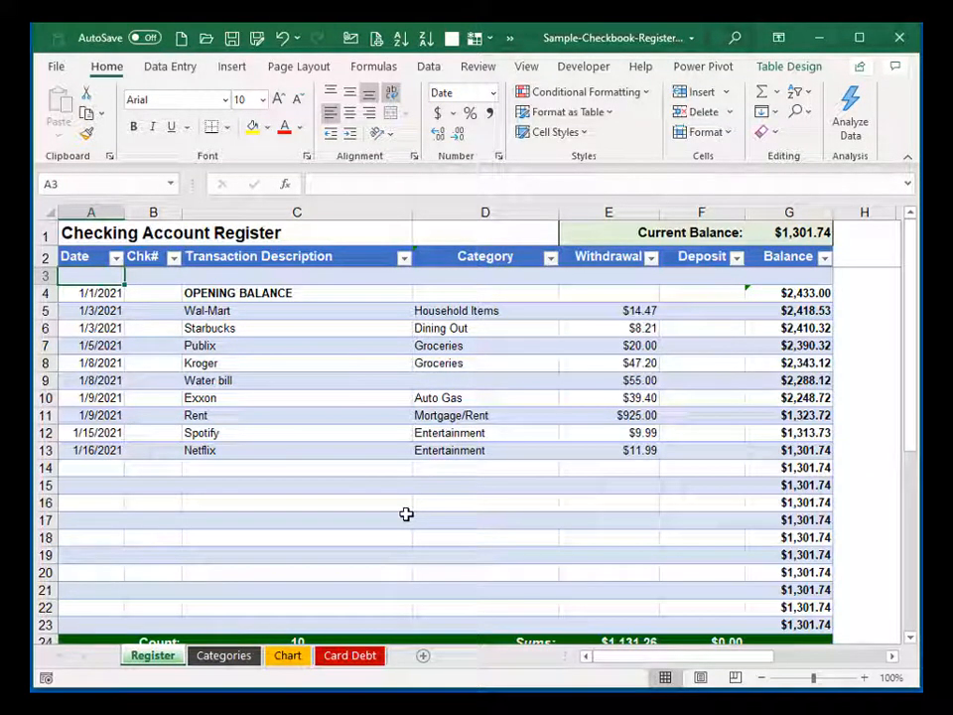
{"action": "type", "text": "1/1/"}
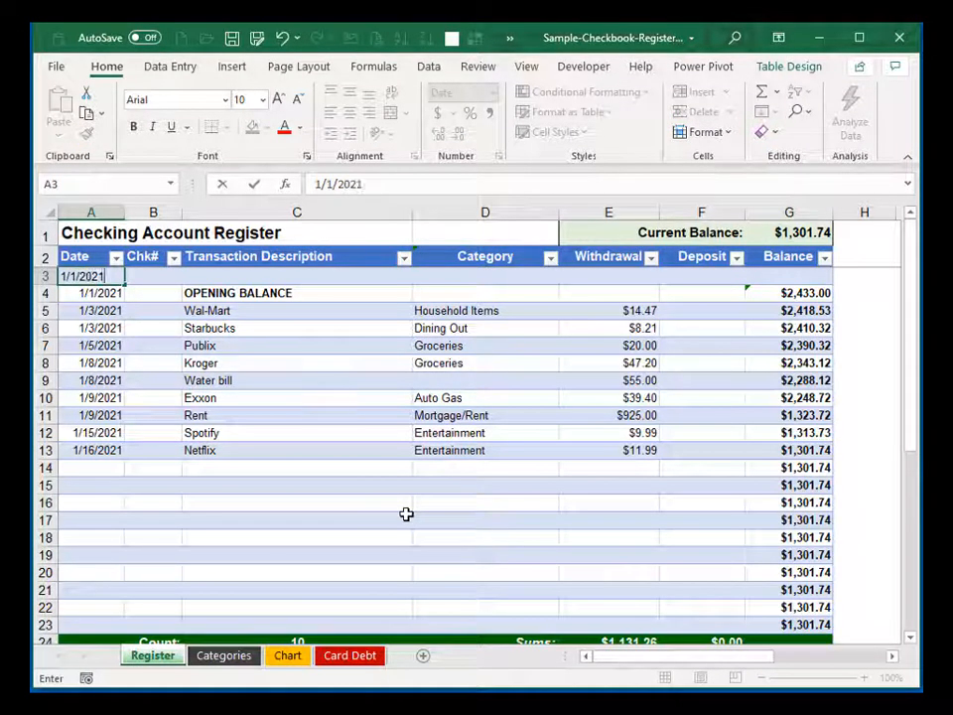
{"action": "type", "text": "2021"}
{"action": "key", "text": "Return"}
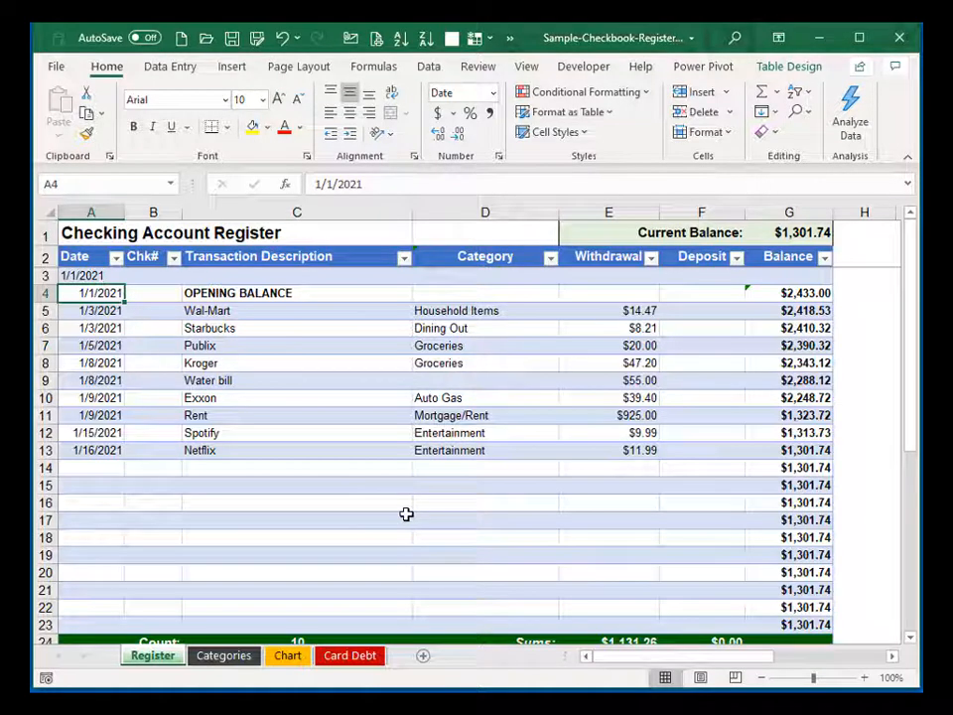
{"action": "left_click", "coordinate": [95, 468]}
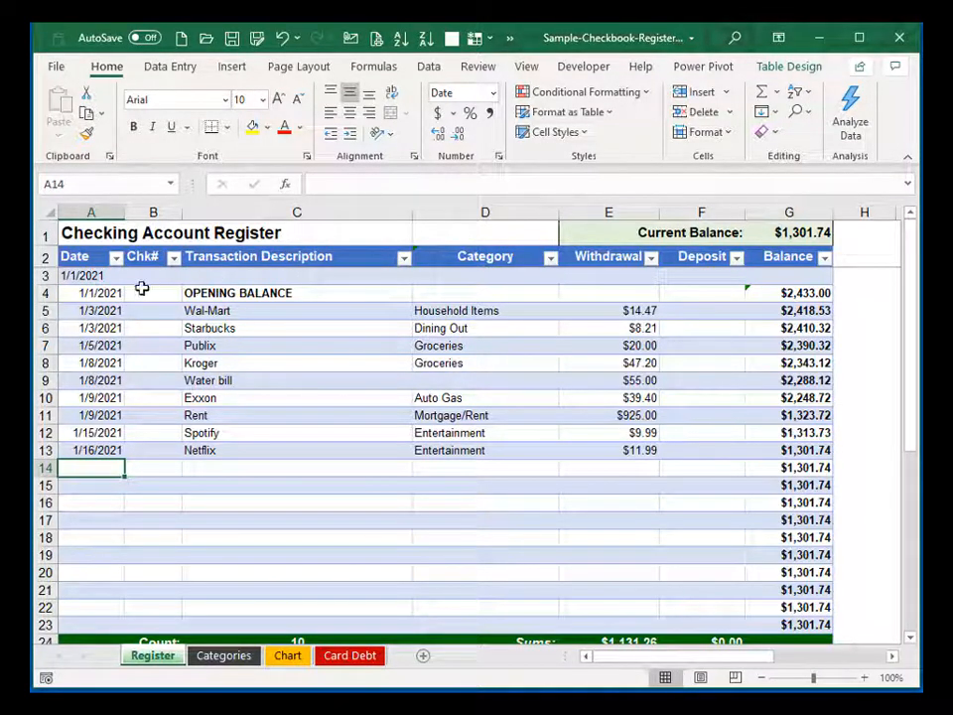
{"action": "left_click", "coordinate": [105, 502]}
{"action": "key", "text": "Up"}
{"action": "key", "text": "Up"}
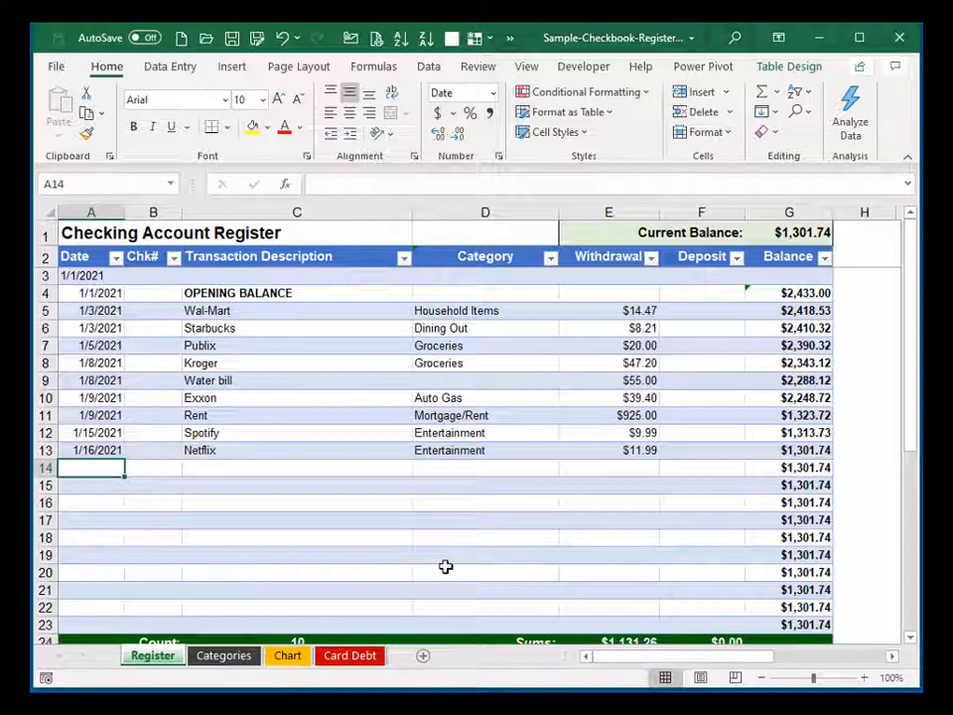
{"action": "key", "text": "Up"}
{"action": "key", "text": "Up"}
{"action": "key", "text": "Up"}
{"action": "key", "text": "Up"}
{"action": "key", "text": "Up"}
{"action": "key", "text": "Up"}
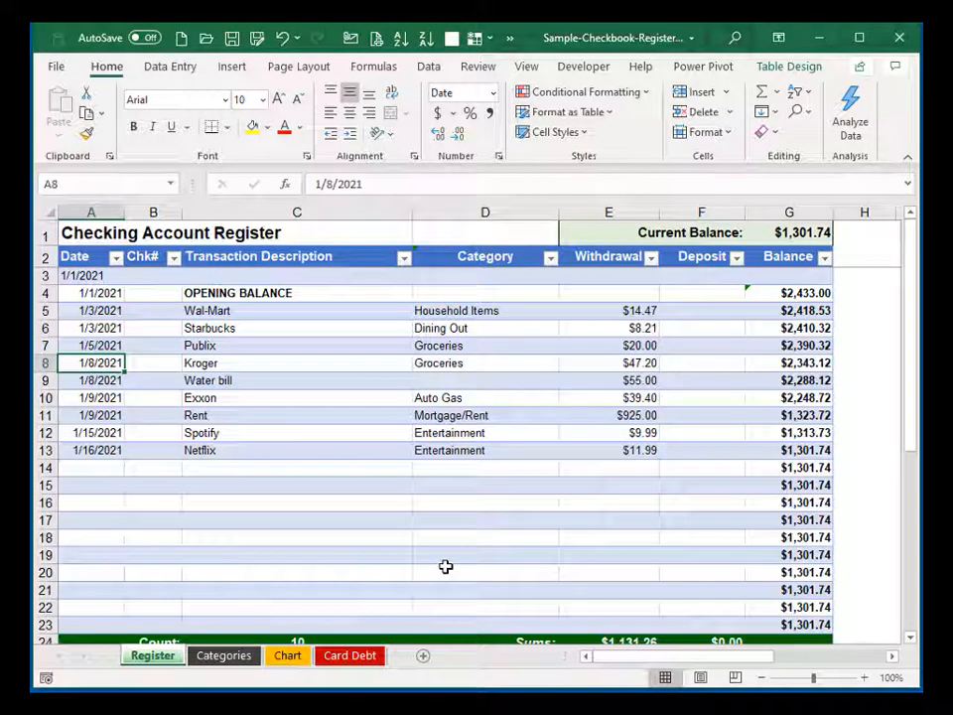
Add a transaction in row 14 dated 1/6/2021 with the description Water bill and a withdrawal of 66
{"action": "key", "text": "Down"}
{"action": "key", "text": "Down"}
{"action": "key", "text": "Down"}
{"action": "key", "text": "Down"}
{"action": "key", "text": "Down"}
{"action": "key", "text": "Down"}
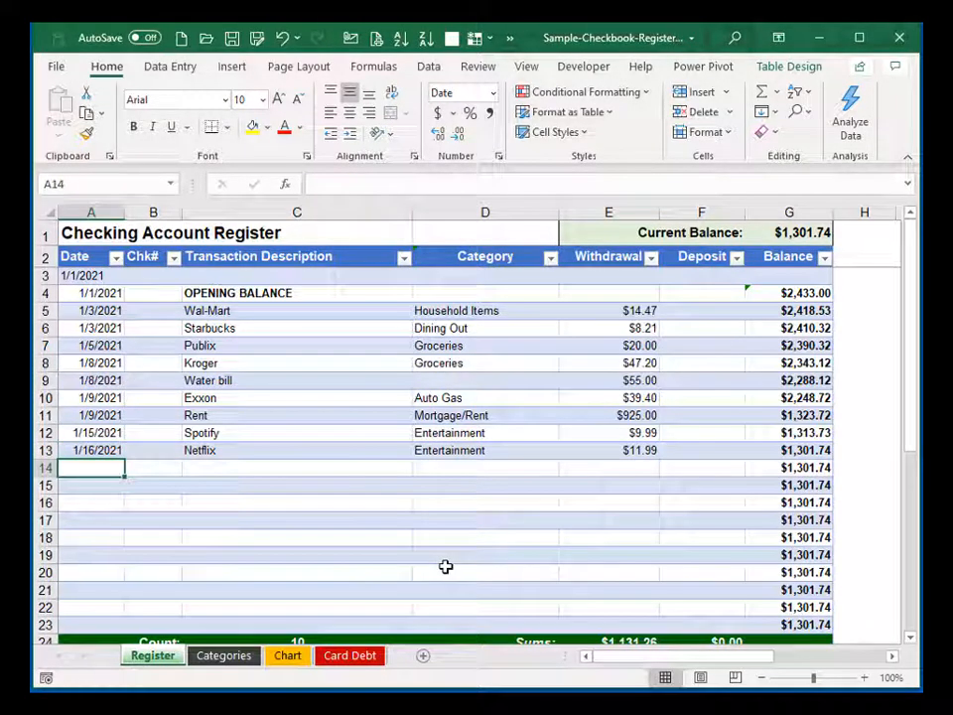
{"action": "type", "text": "1/6"}
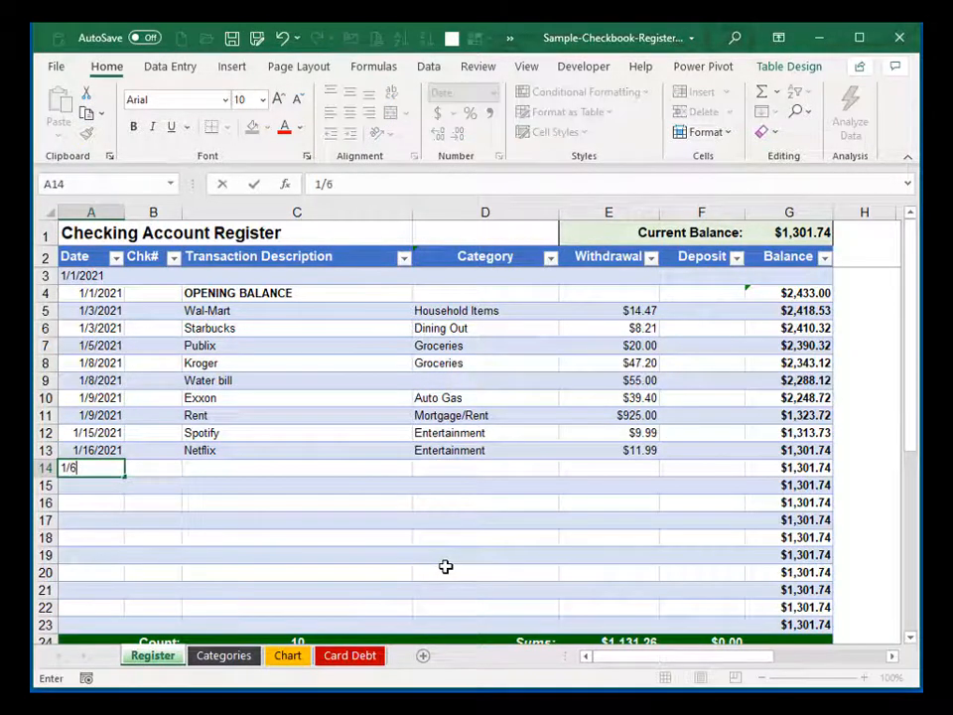
{"action": "type", "text": "/2021"}
{"action": "key", "text": "Tab"}
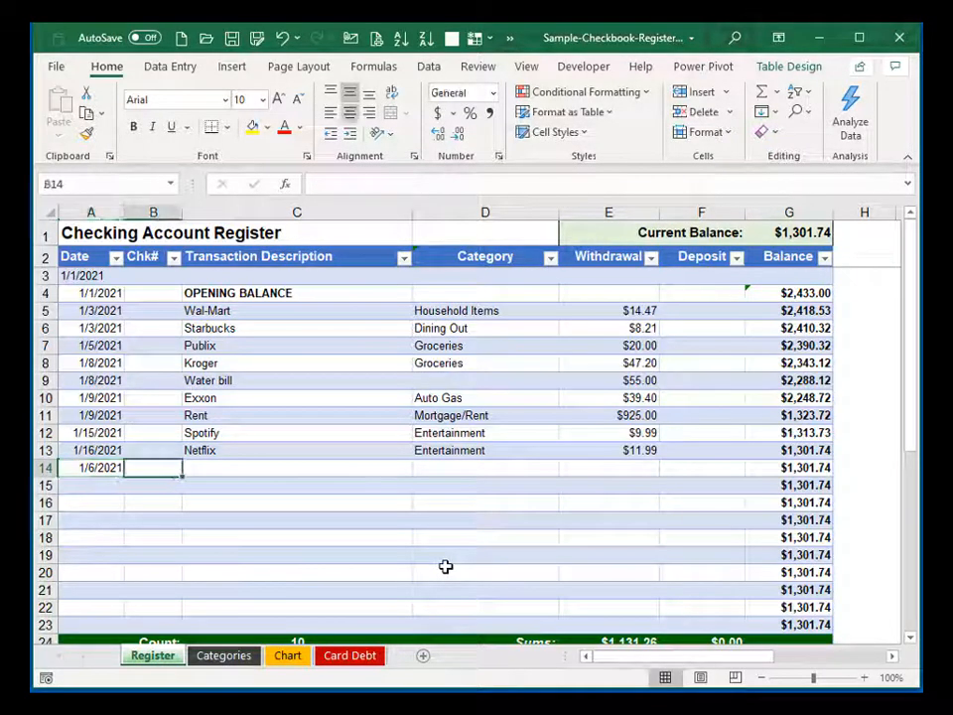
{"action": "key", "text": "Tab"}
{"action": "type", "text": "Water"}
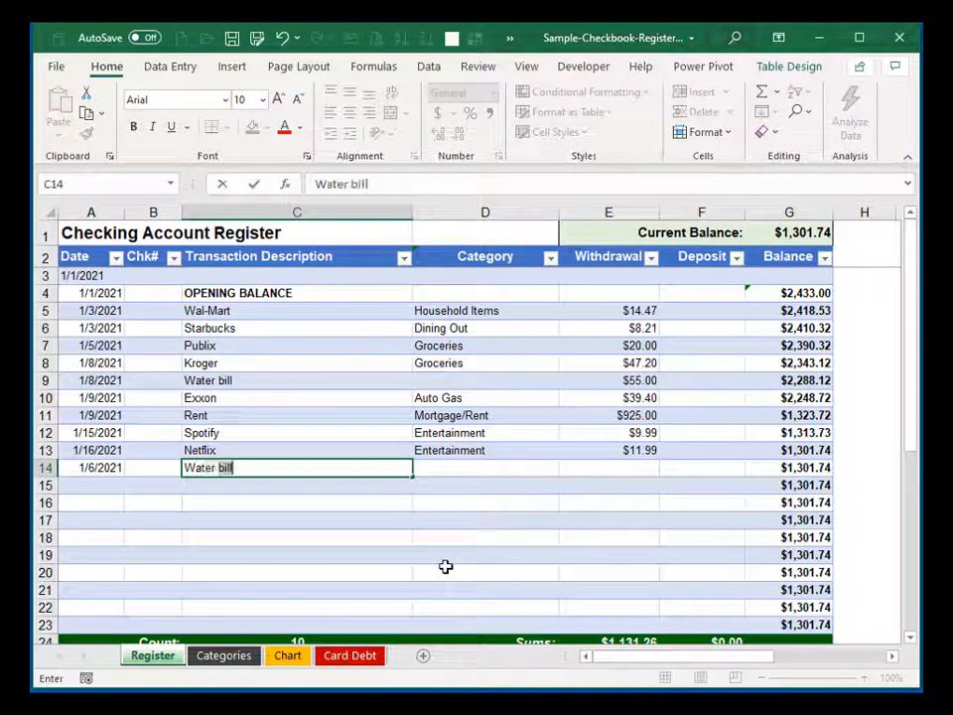
{"action": "key", "text": "Tab"}
{"action": "key", "text": "Tab"}
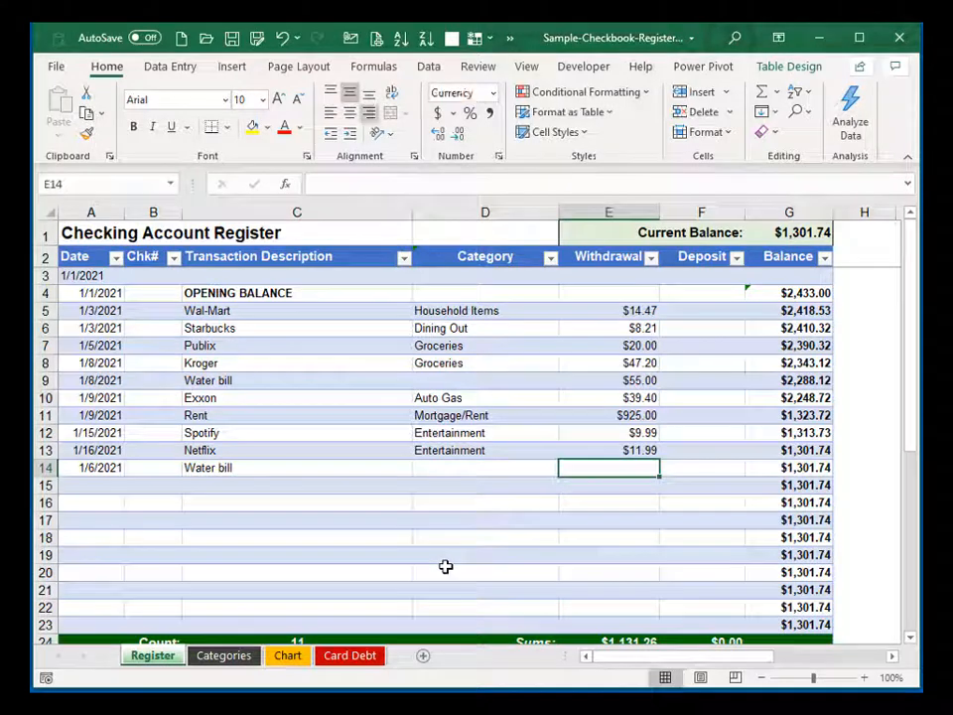
{"action": "type", "text": "66"}
{"action": "key", "text": "Return"}
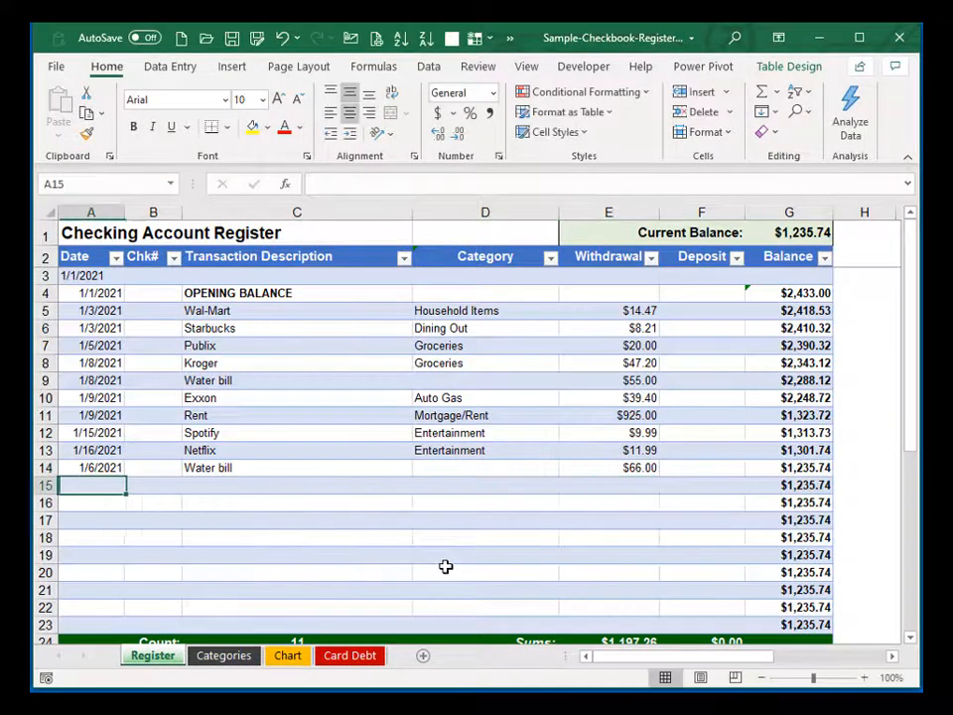
Add a transaction in row 15 dated 1/7/2021 with the description Natural gas and a withdrawal of 86.30
{"action": "type", "text": "1/7"}
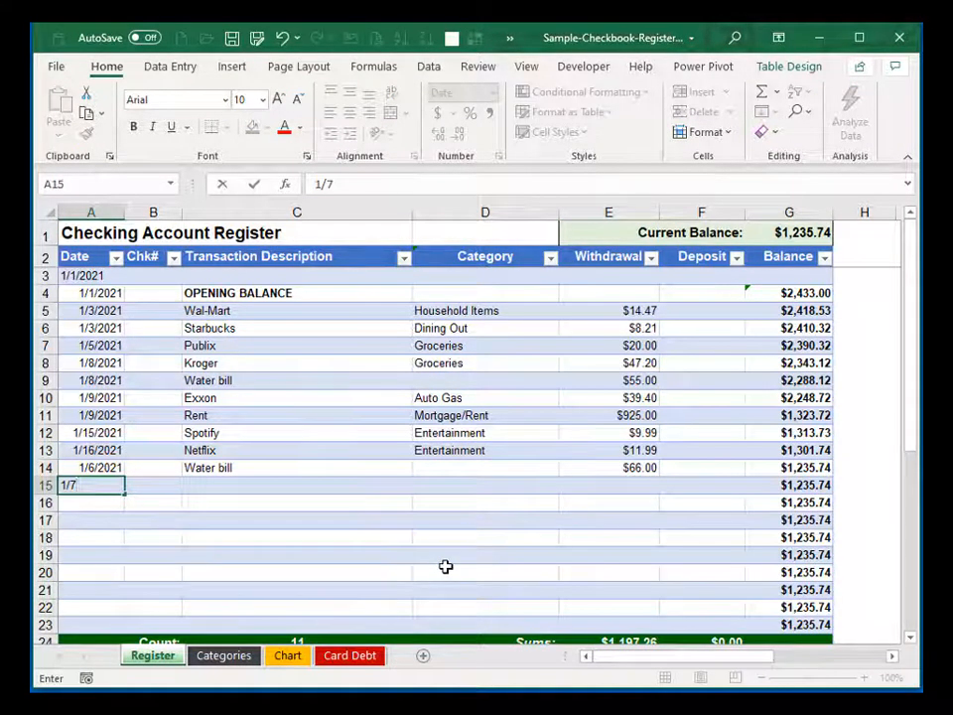
{"action": "key", "text": "Return"}
{"action": "key", "text": "Up"}
{"action": "key", "text": "Tab"}
{"action": "key", "text": "Tab"}
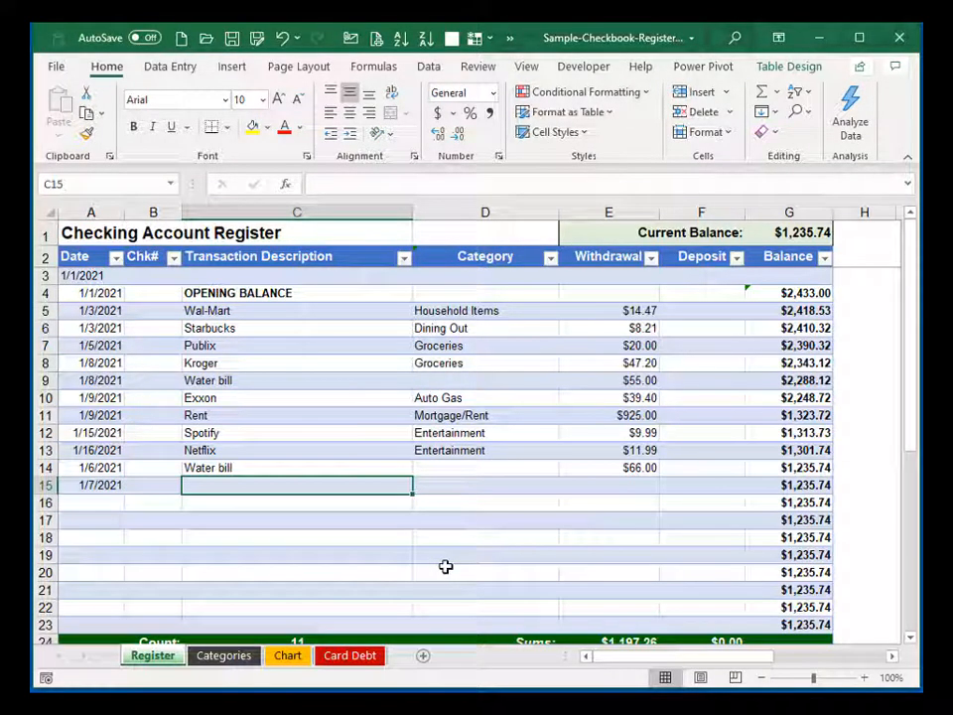
{"action": "type", "text": "Natu"}
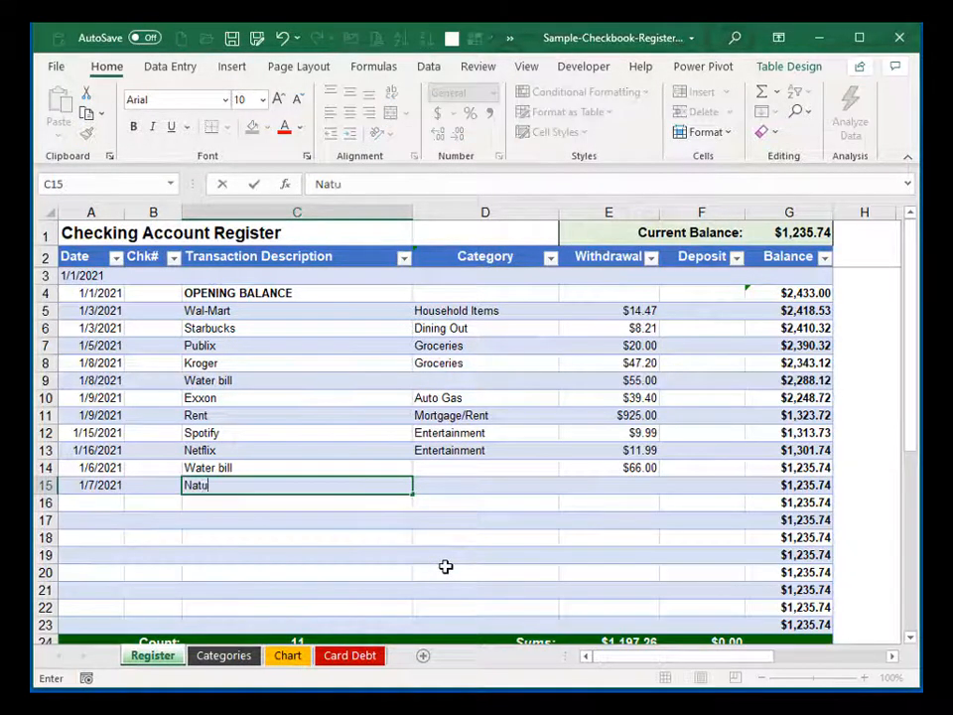
{"action": "type", "text": "ral gas"}
{"action": "key", "text": "Tab"}
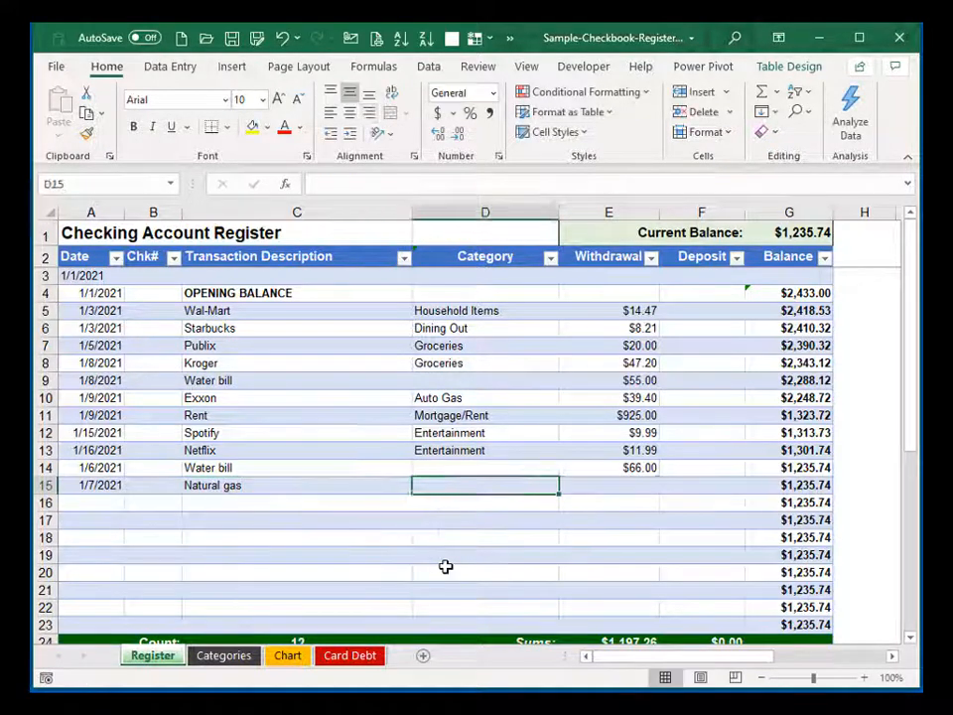
{"action": "key", "text": "Tab"}
{"action": "type", "text": "86"}
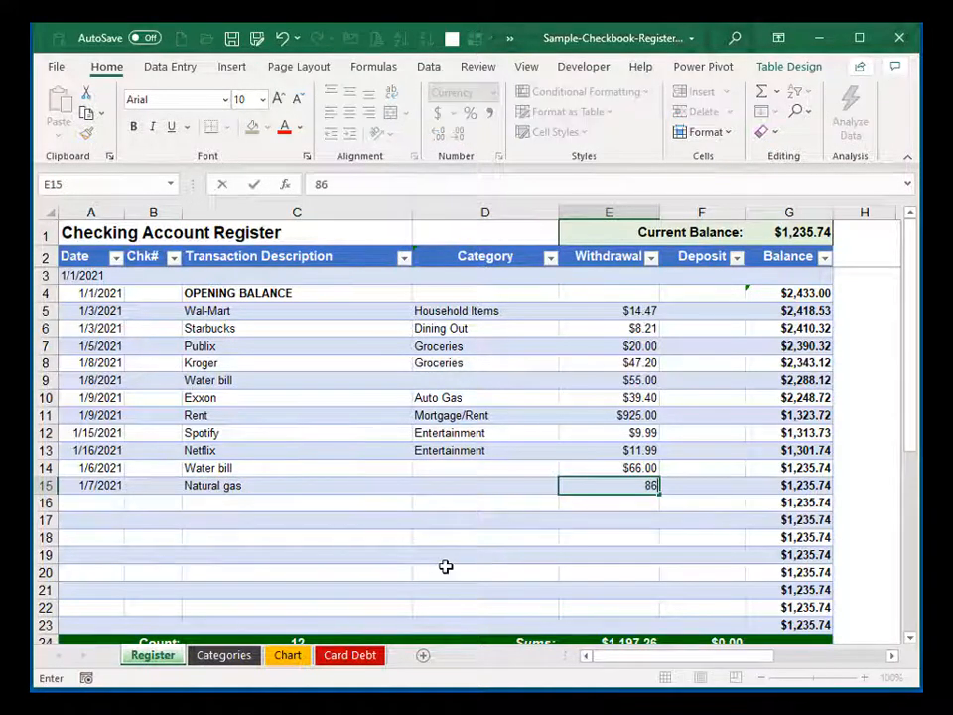
{"action": "type", "text": ".30"}
{"action": "key", "text": "Return"}
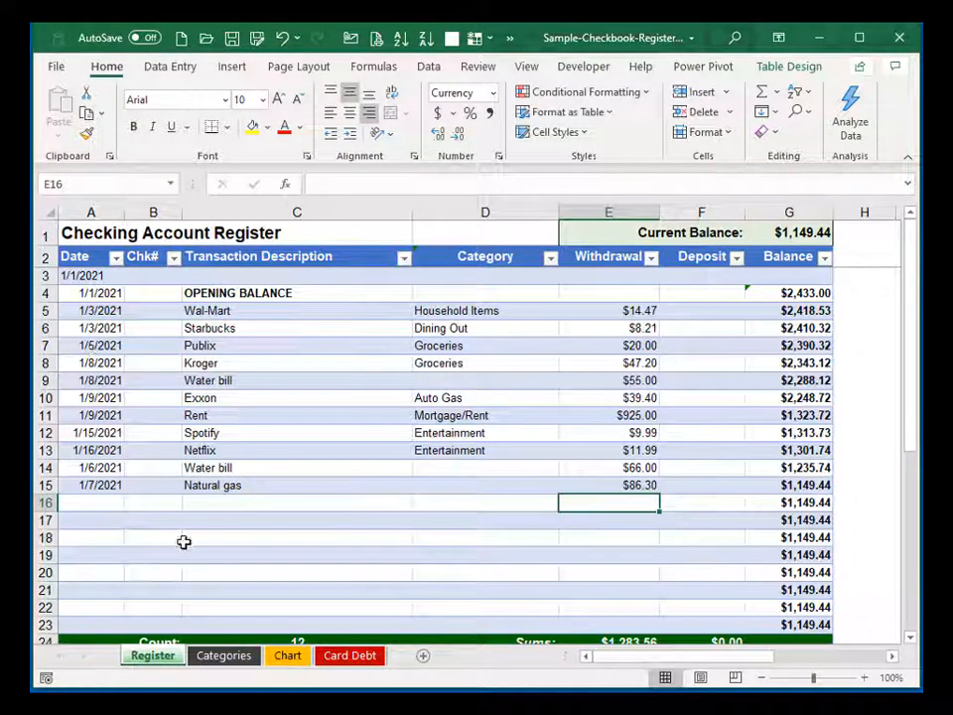
Sort the register by the Date column from oldest to newest
{"action": "left_click", "coordinate": [96, 342]}
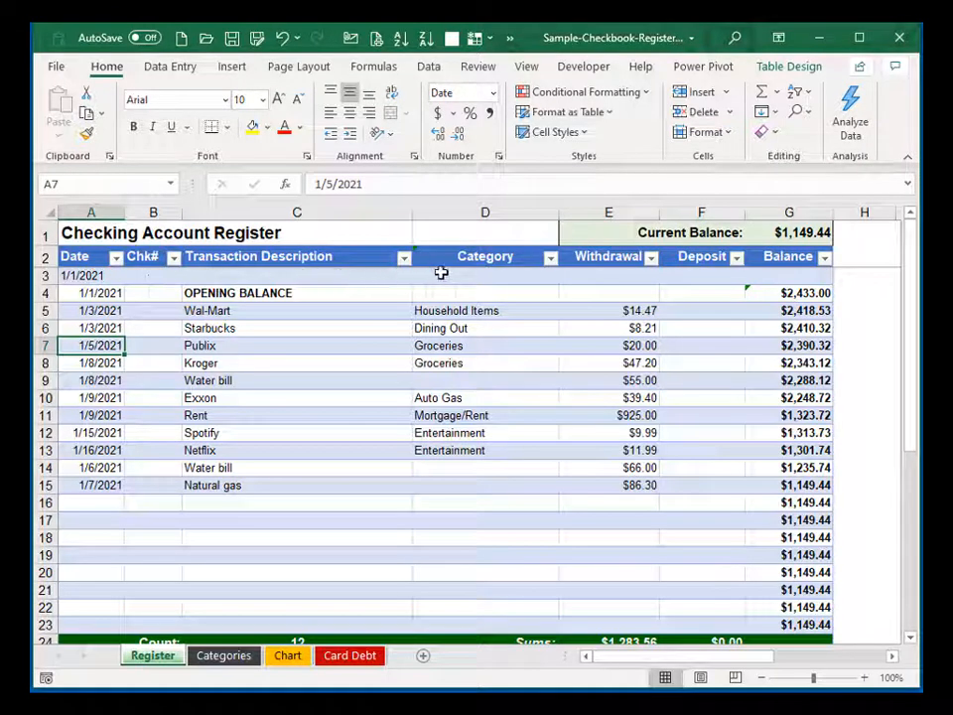
{"action": "left_click", "coordinate": [115, 260]}
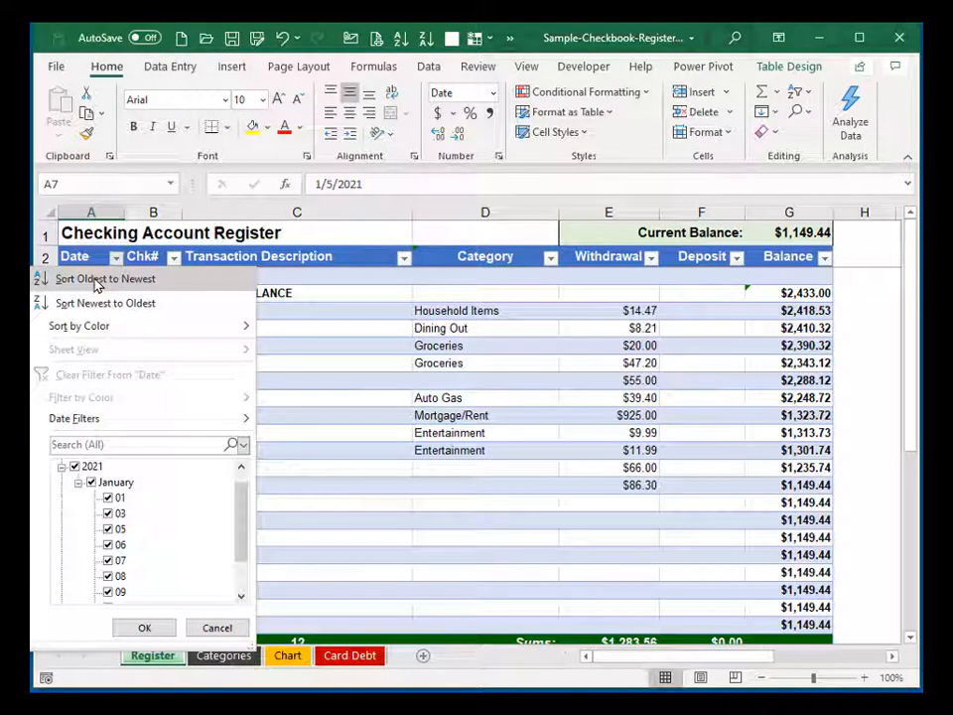
{"action": "left_click", "coordinate": [128, 282]}
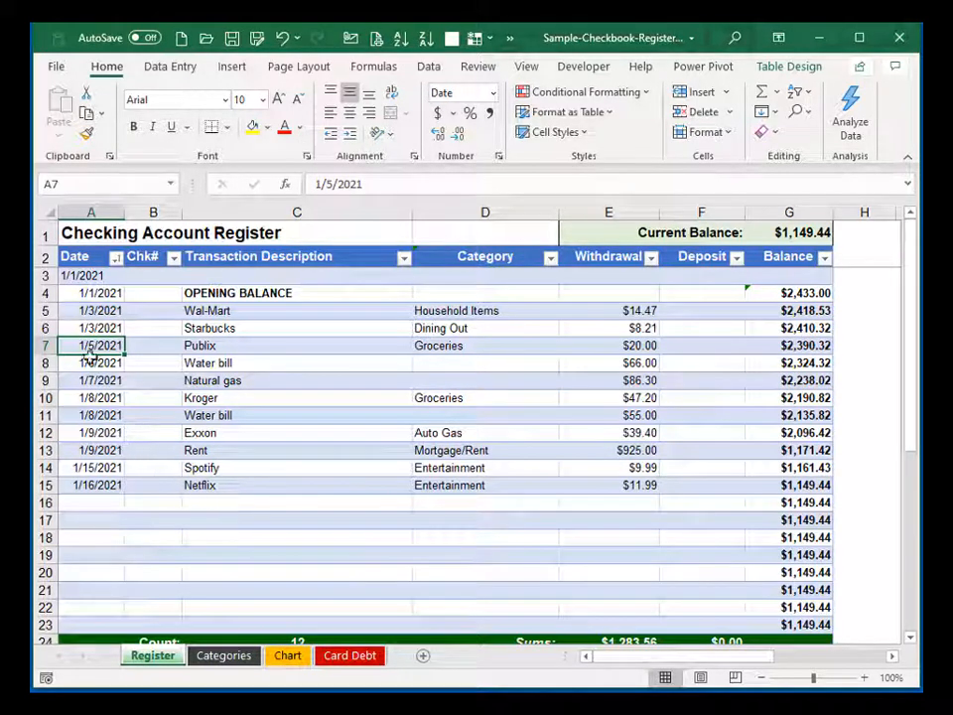
Right-align the date in A3
{"action": "left_click", "coordinate": [96, 275]}
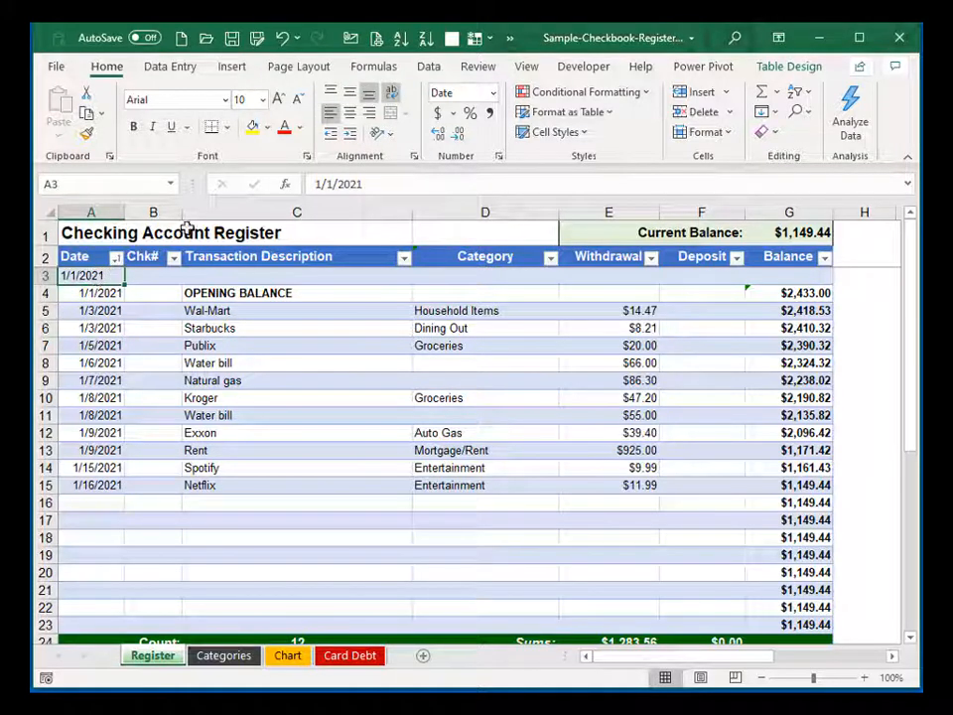
{"action": "left_click", "coordinate": [370, 116]}
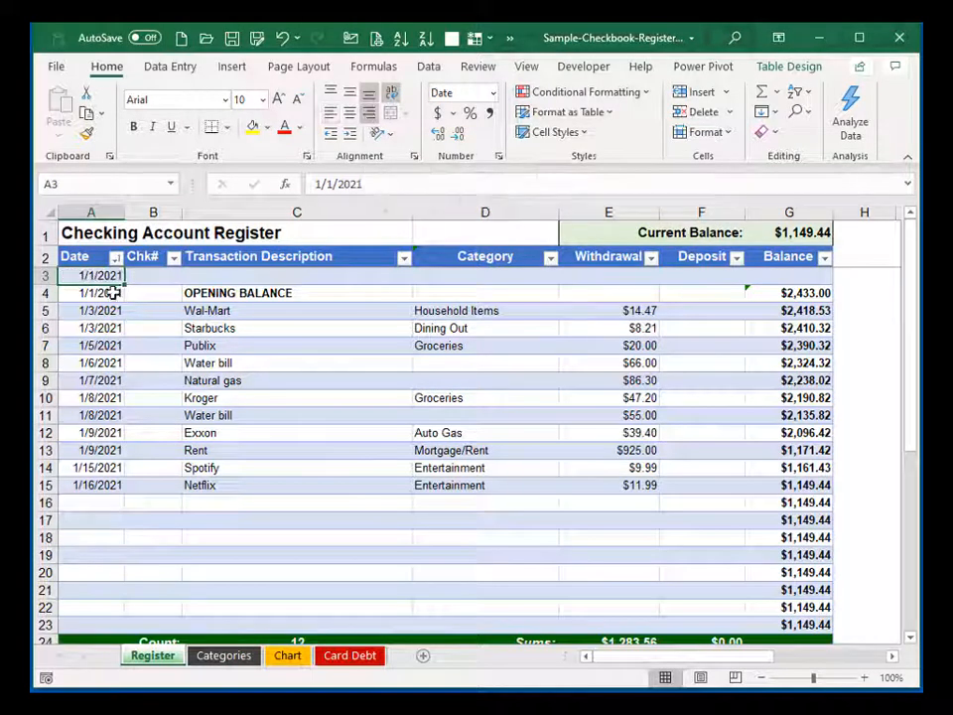